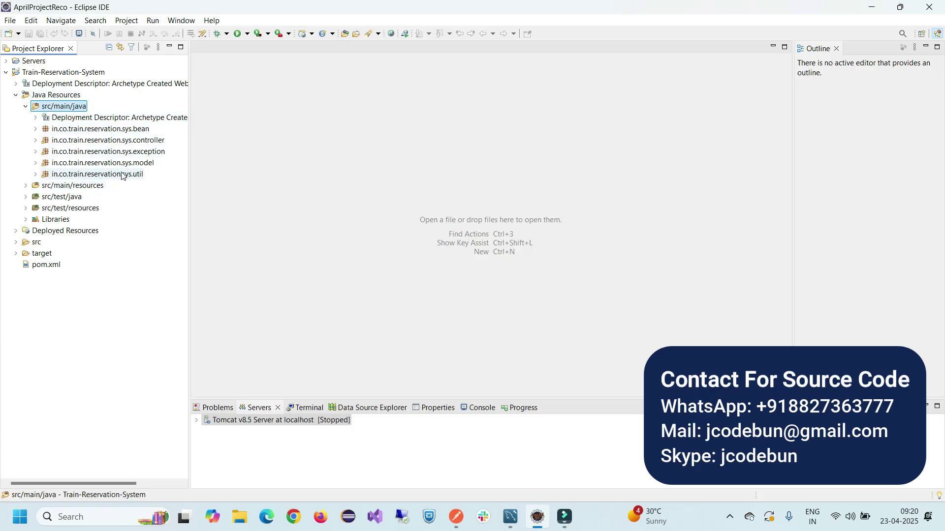
Expand src, main and webapp in Project Explorer
double_click(36, 243)
click(48, 254)
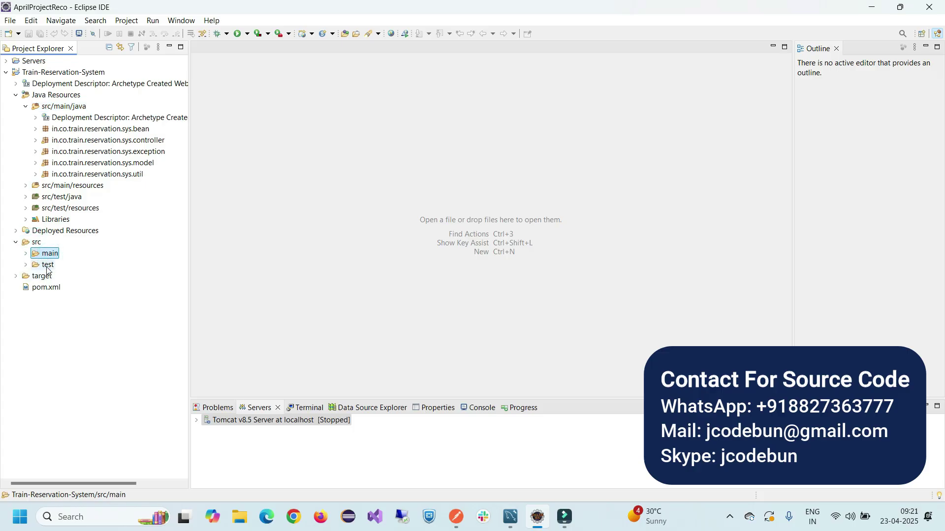
double_click(49, 253)
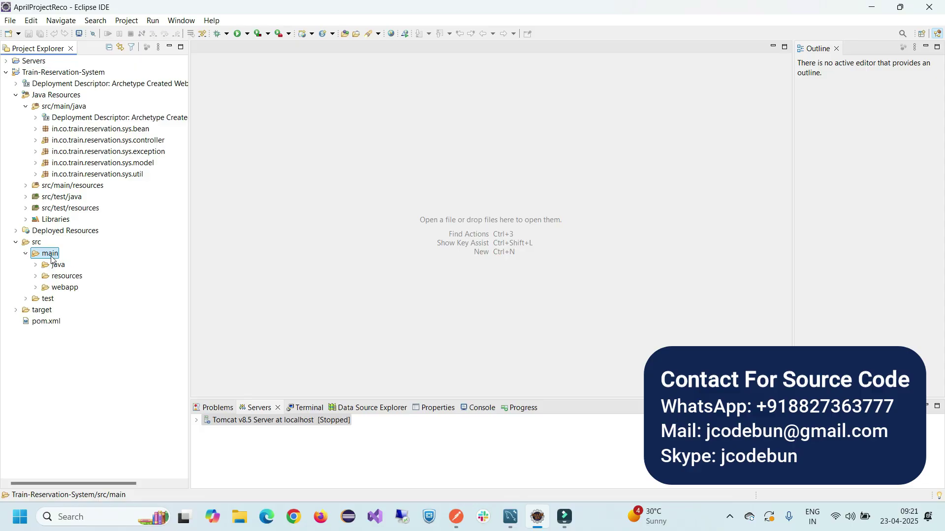
click(62, 289)
double_click(61, 288)
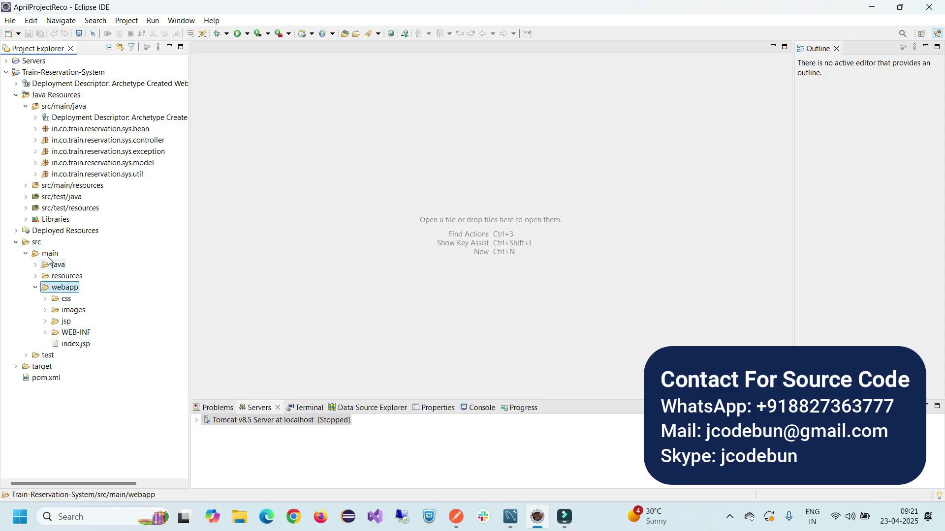
Briefly expand and collapse the css and images folders to view their contents
double_click(66, 299)
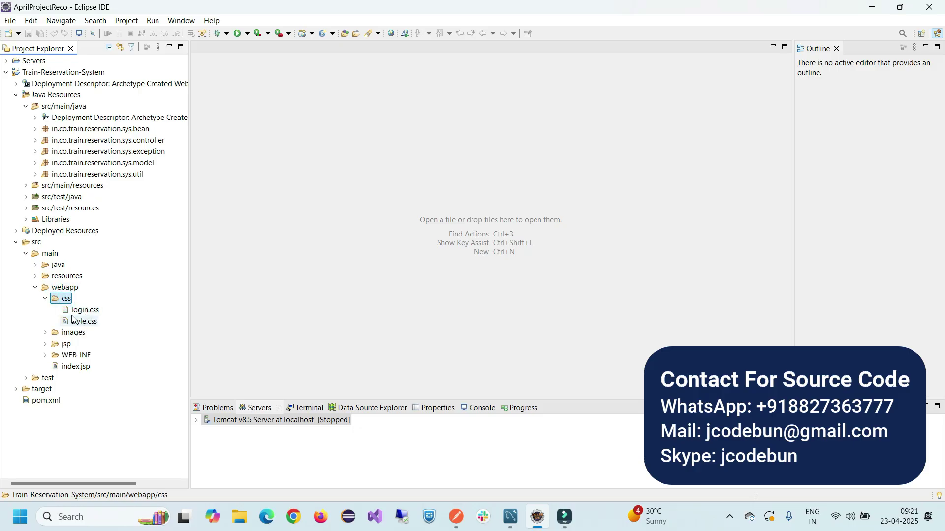
double_click(66, 299)
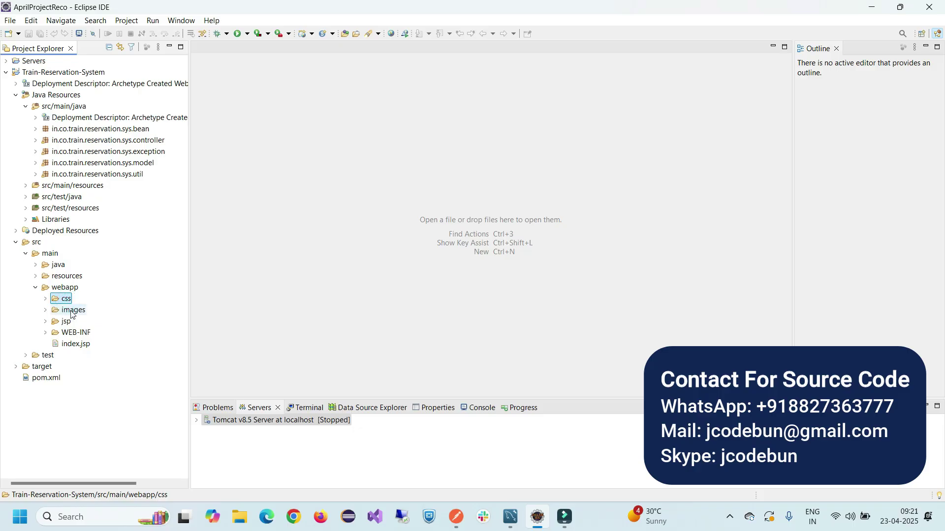
double_click(72, 310)
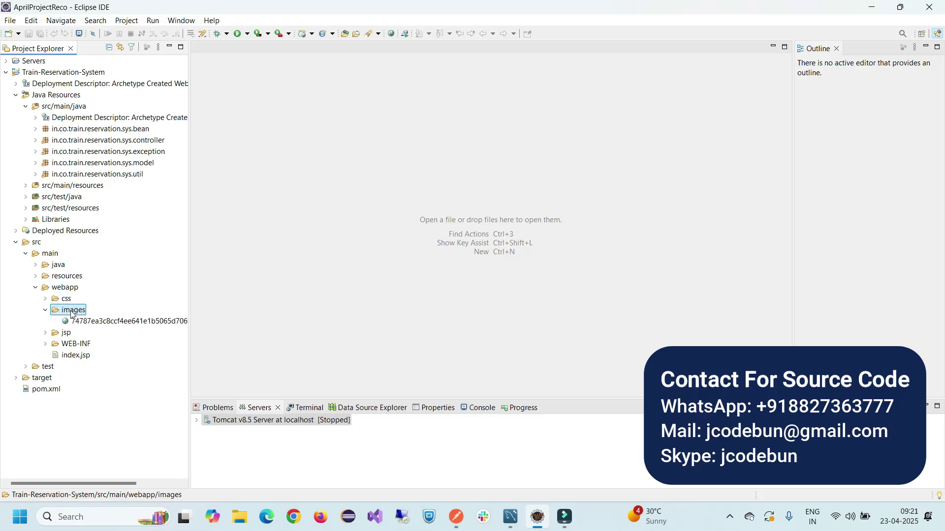
double_click(72, 311)
Expand the jsp folder, open and close booking.jsp, then collapse jsp again
click(66, 321)
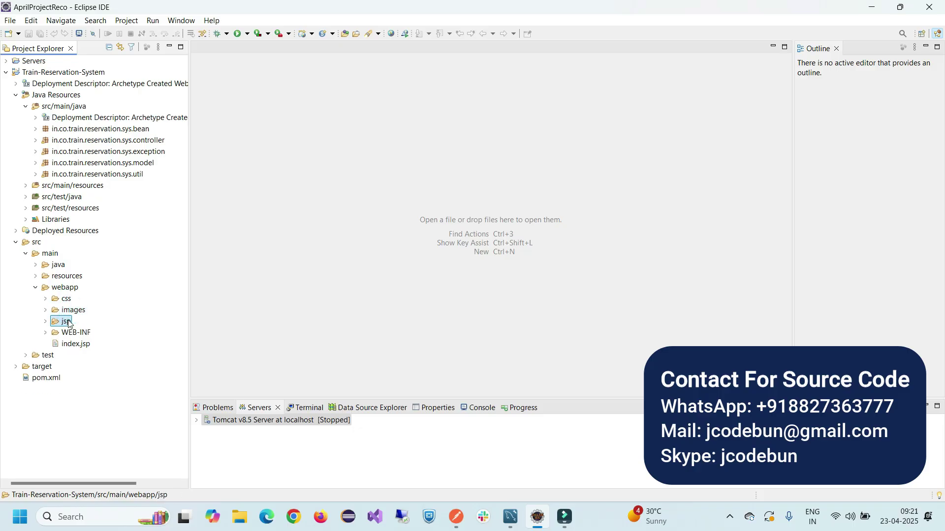
double_click(66, 321)
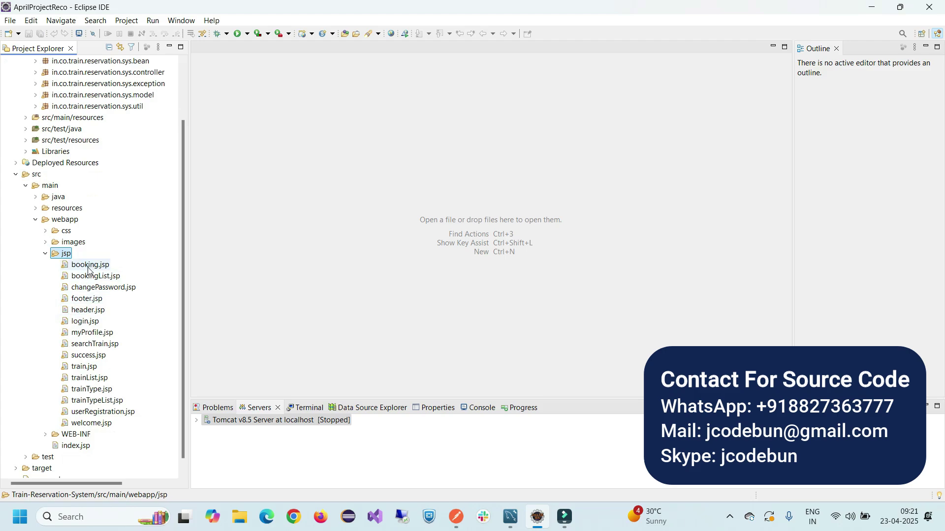
double_click(88, 266)
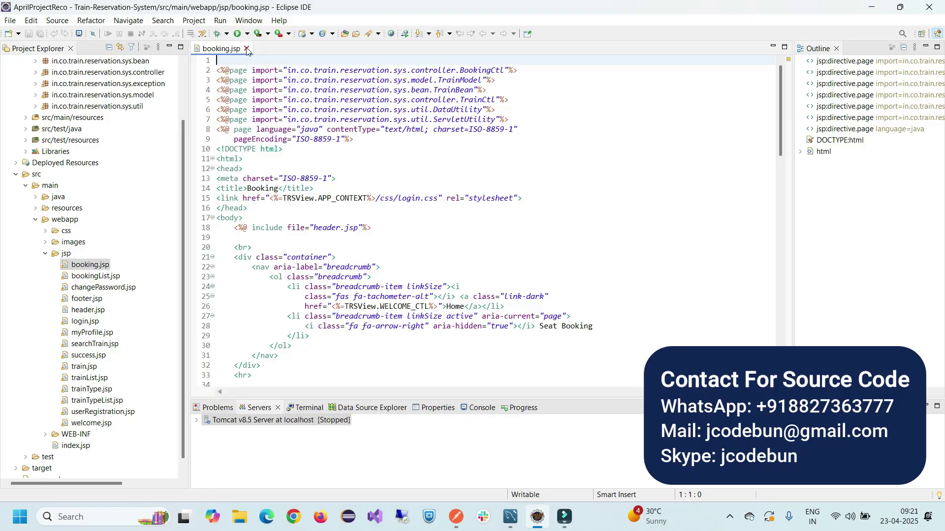
click(247, 48)
click(46, 254)
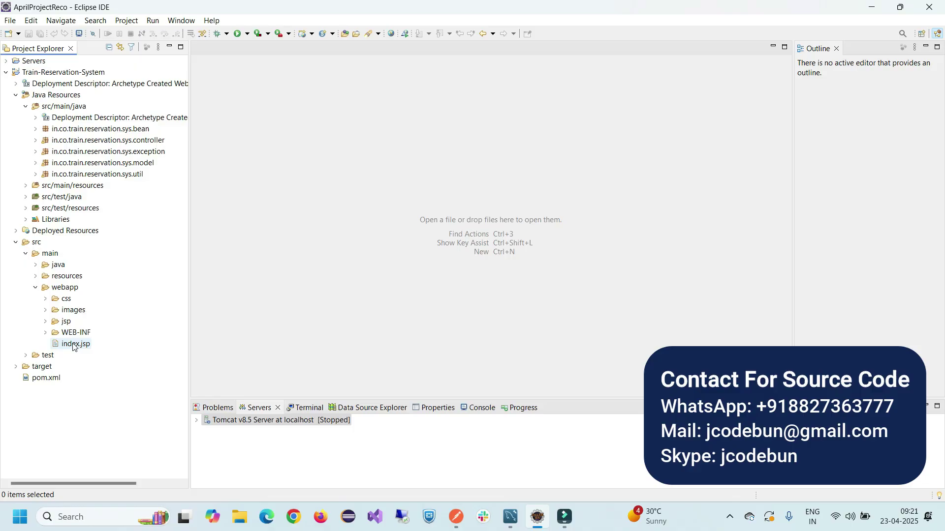
Peek at the controller package's classes and pom.xml, then collapse the src/main folder
double_click(118, 140)
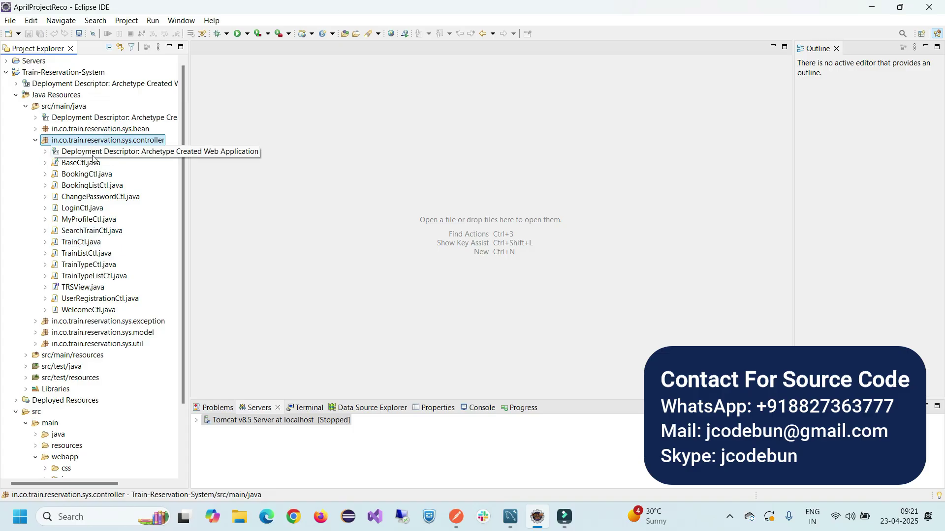
double_click(93, 140)
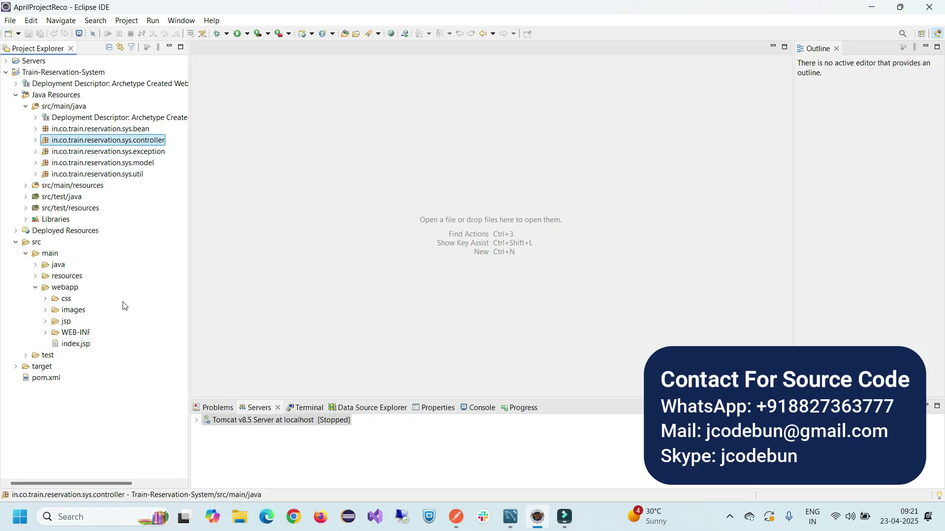
double_click(48, 380)
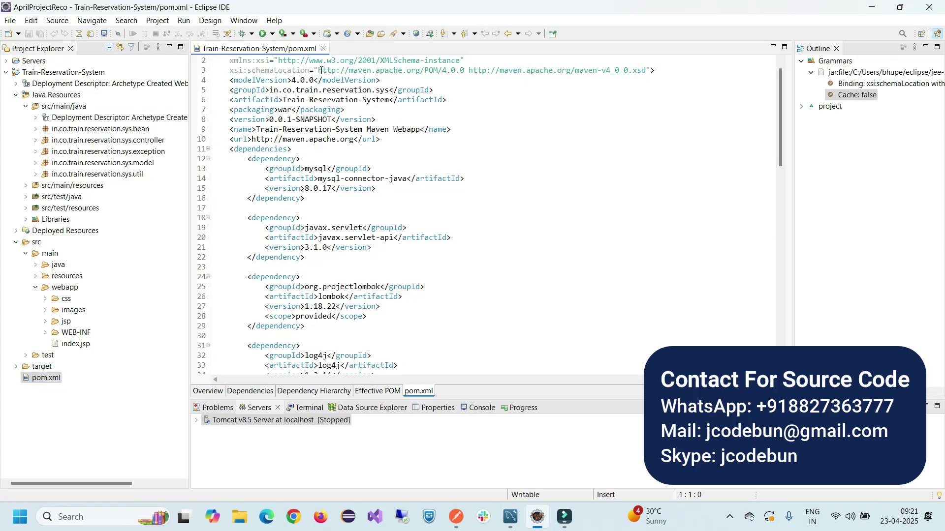
click(323, 48)
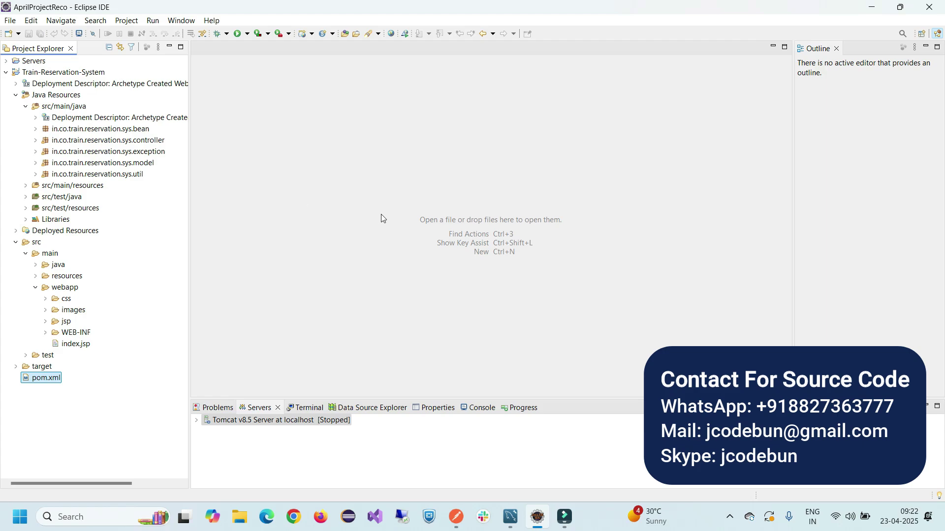
click(27, 253)
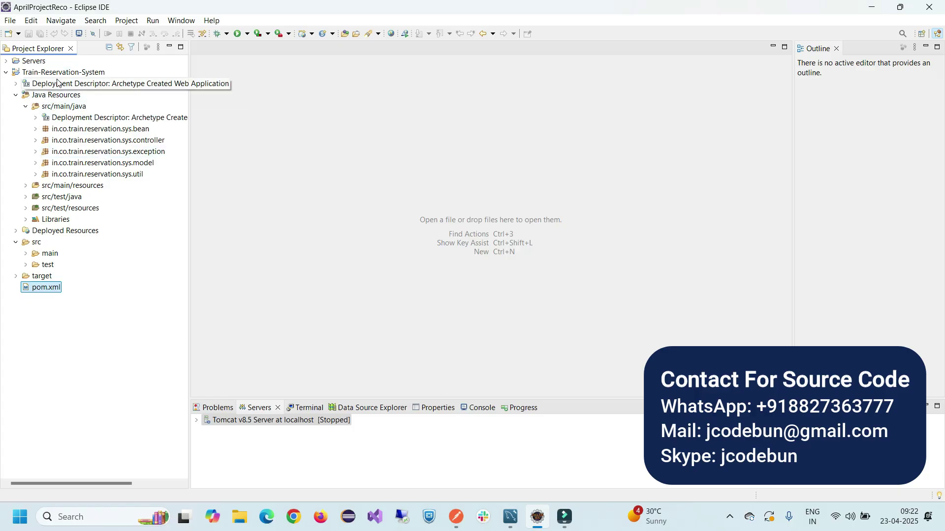
Bring MySQL Workbench forward and briefly open the user table's rows
mouse_move(504, 519)
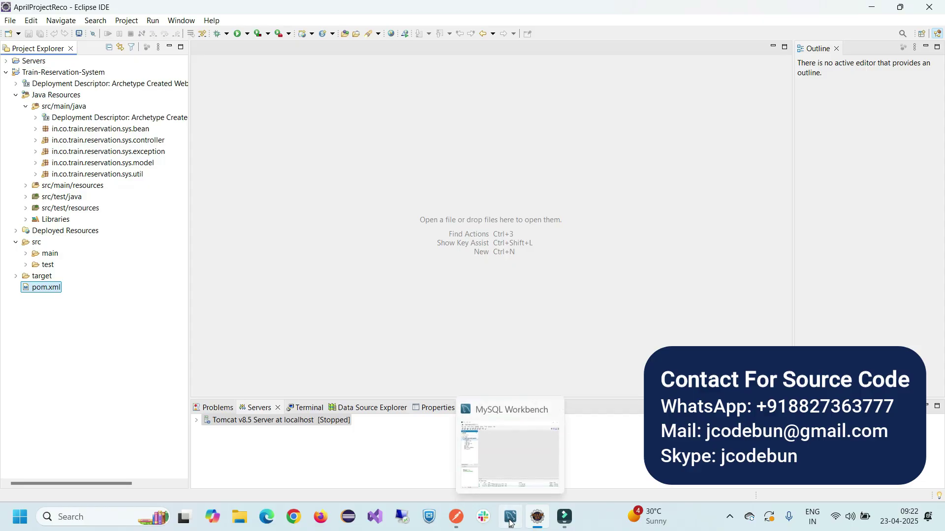
click(507, 430)
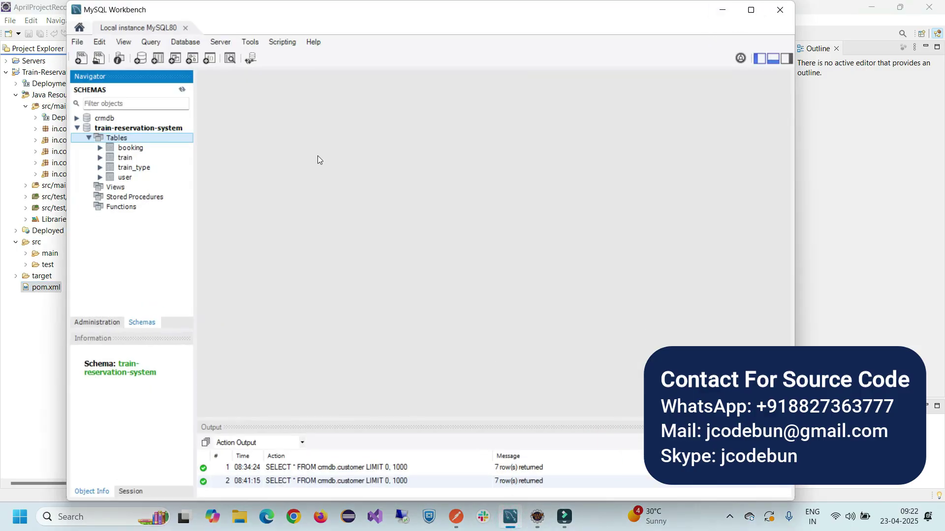
double_click(129, 178)
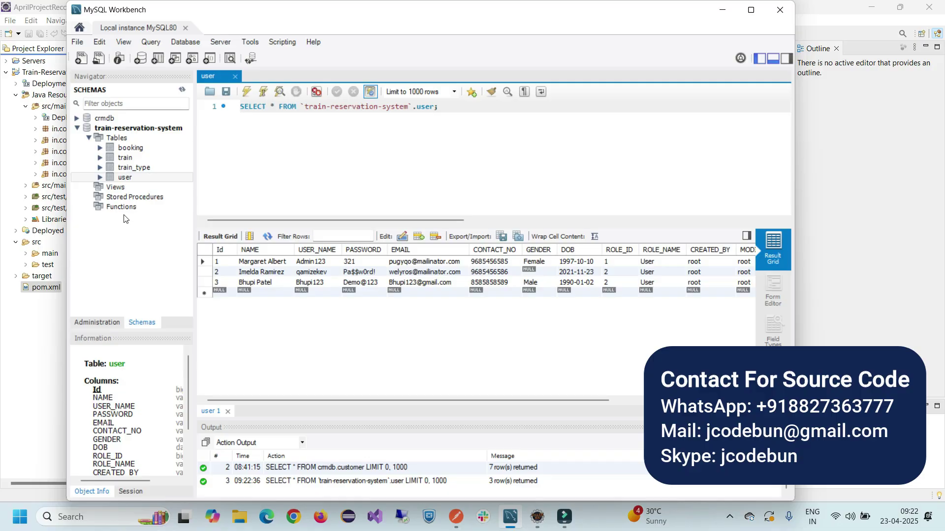
click(234, 78)
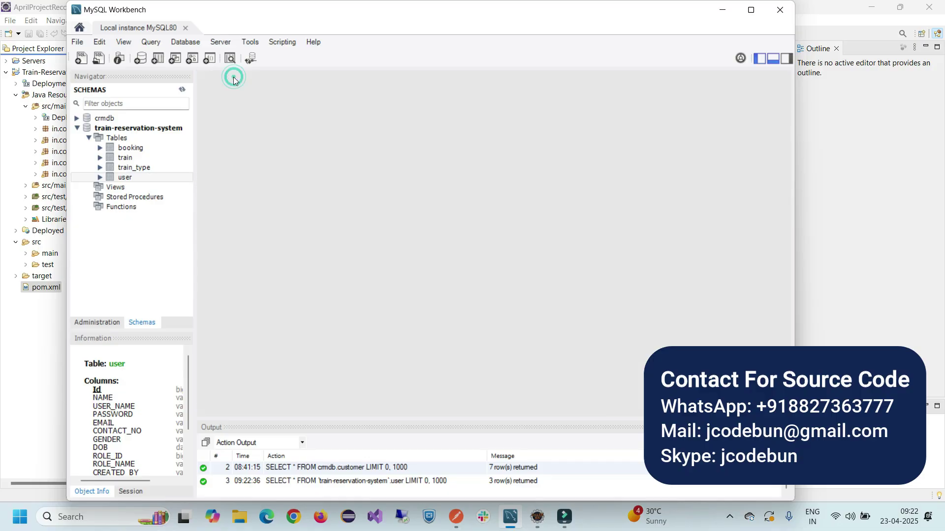
Select Rows - Limit 1000 on the user table, narrow EMAIL and USER_NAME columns, then minimize Workbench
right_click(123, 182)
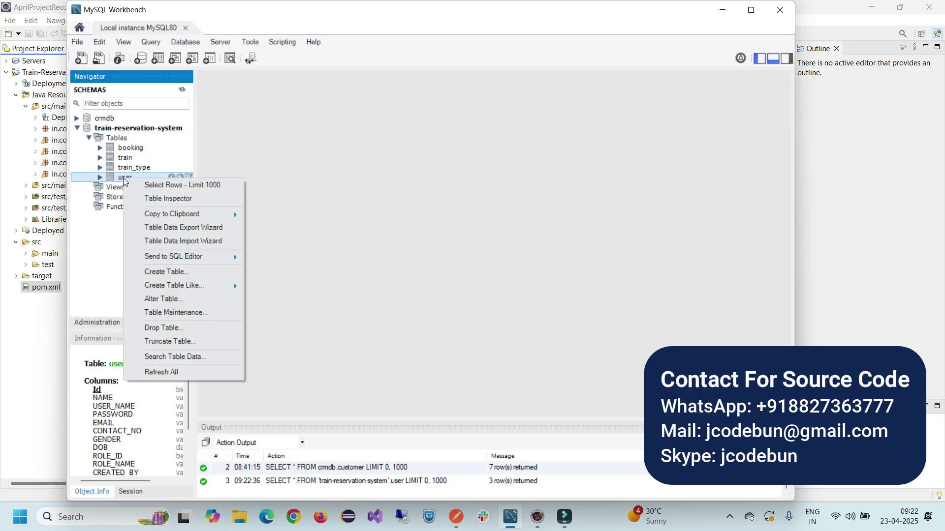
click(159, 183)
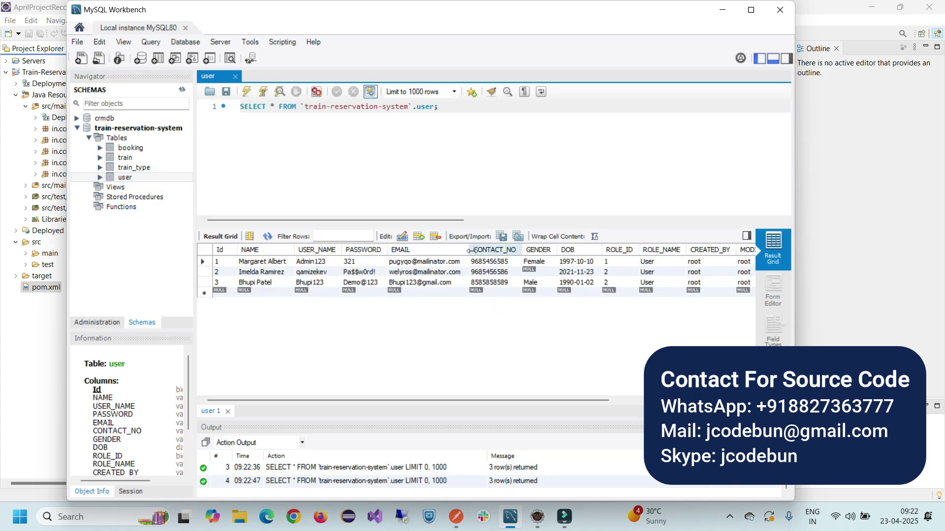
drag(468, 250, 448, 251)
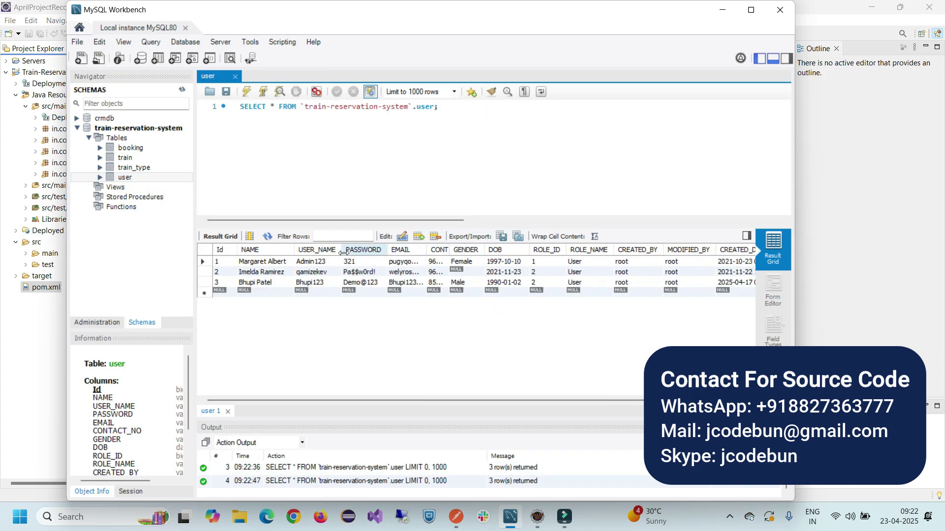
mouse_move(343, 250)
mouse_down()
mouse_move(321, 250)
mouse_move(344, 250)
mouse_up()
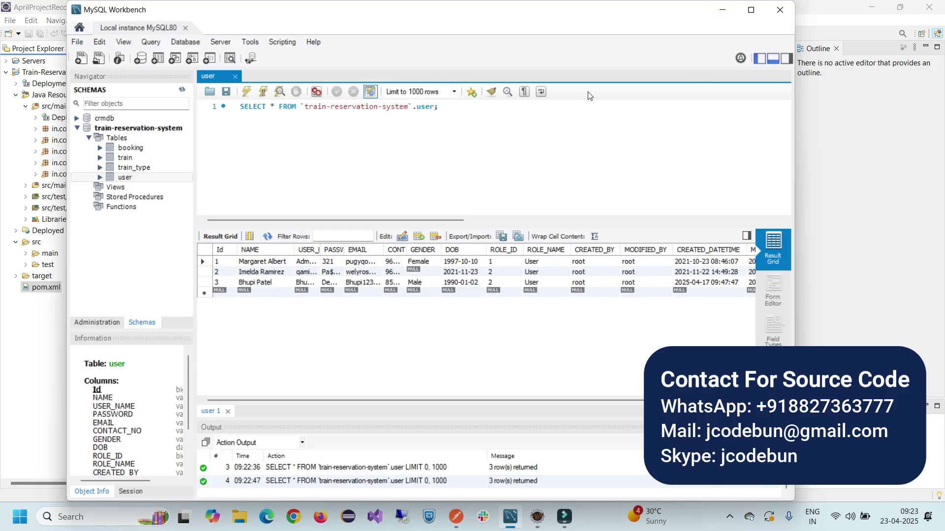
click(722, 10)
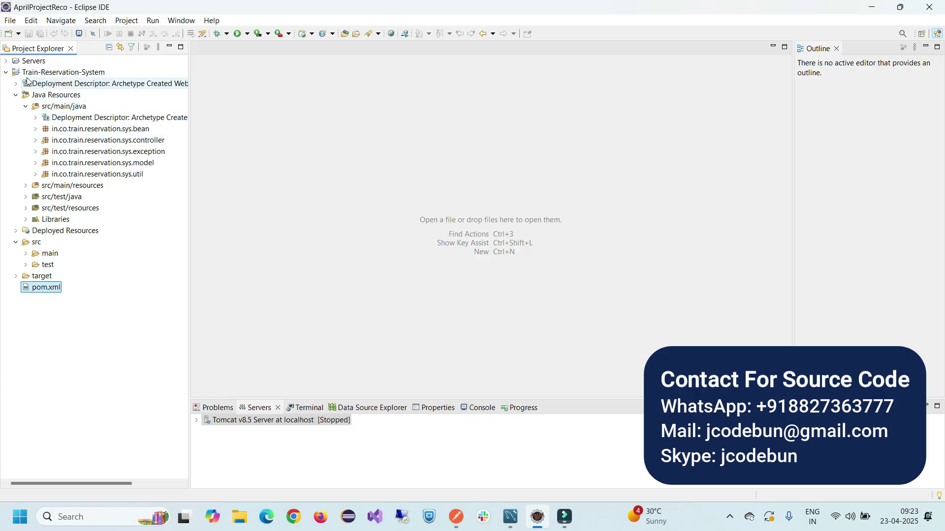
Run Train-Reservation-System on the existing Tomcat v8.5 server at localhost
click(54, 73)
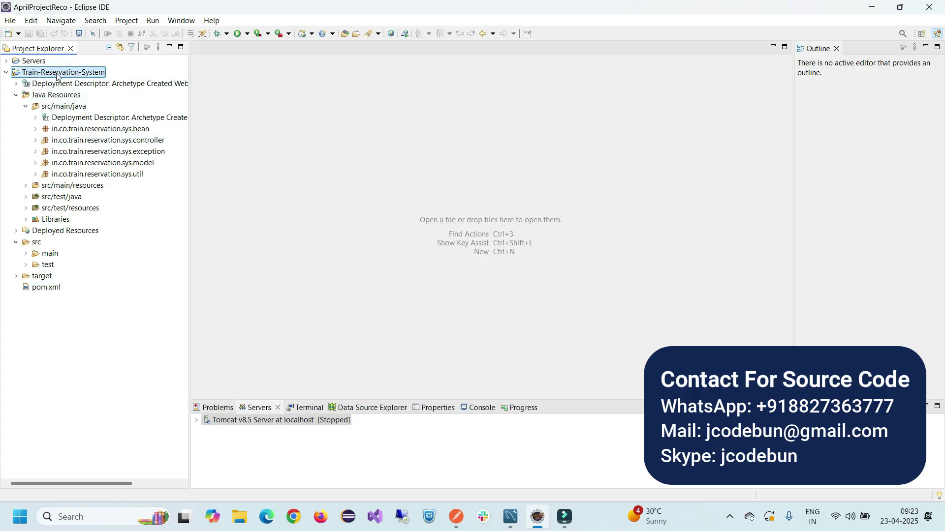
right_click(55, 74)
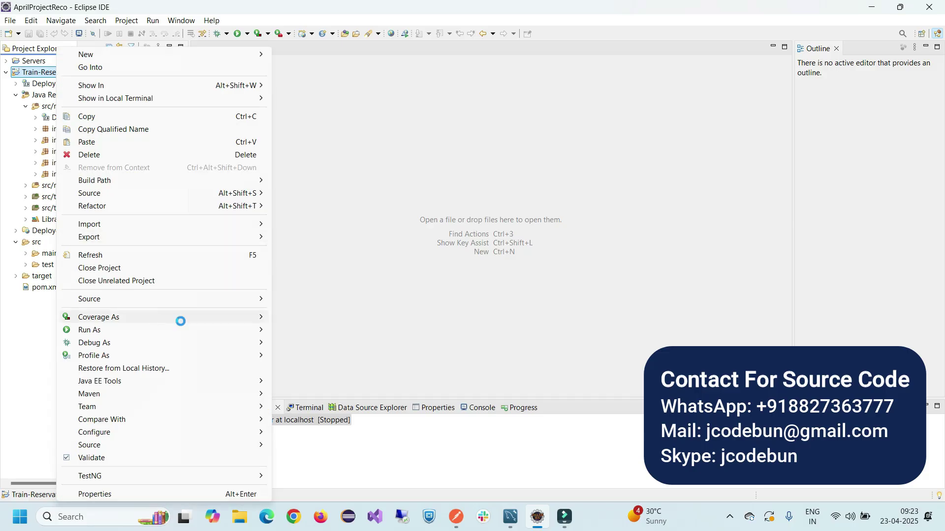
mouse_move(186, 329)
click(289, 330)
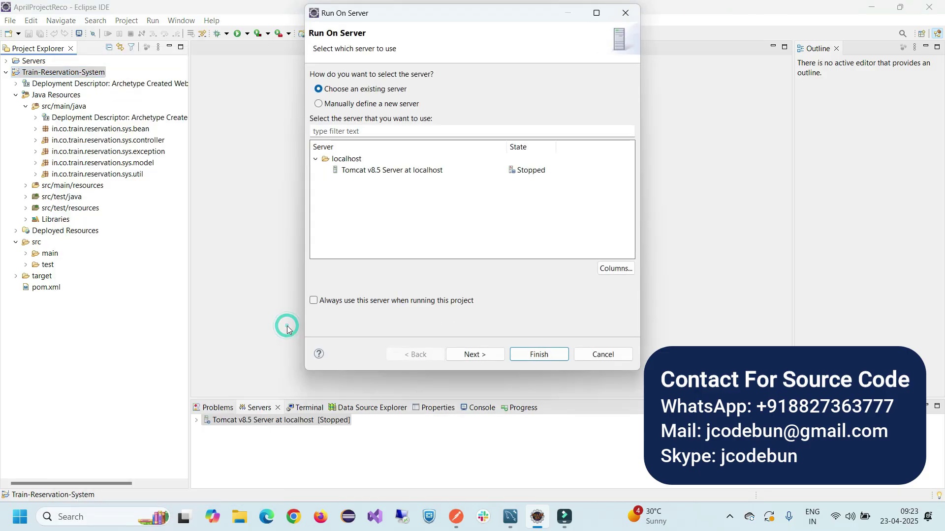
click(369, 171)
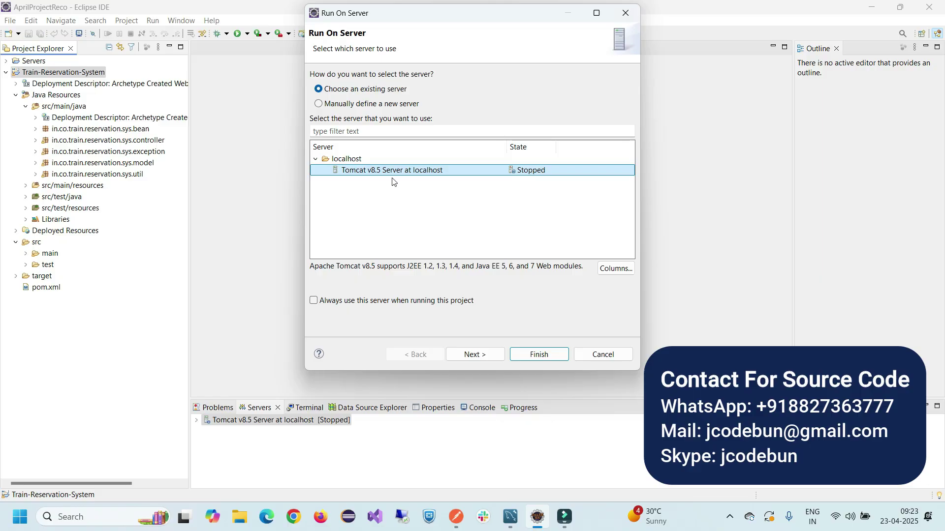
click(476, 355)
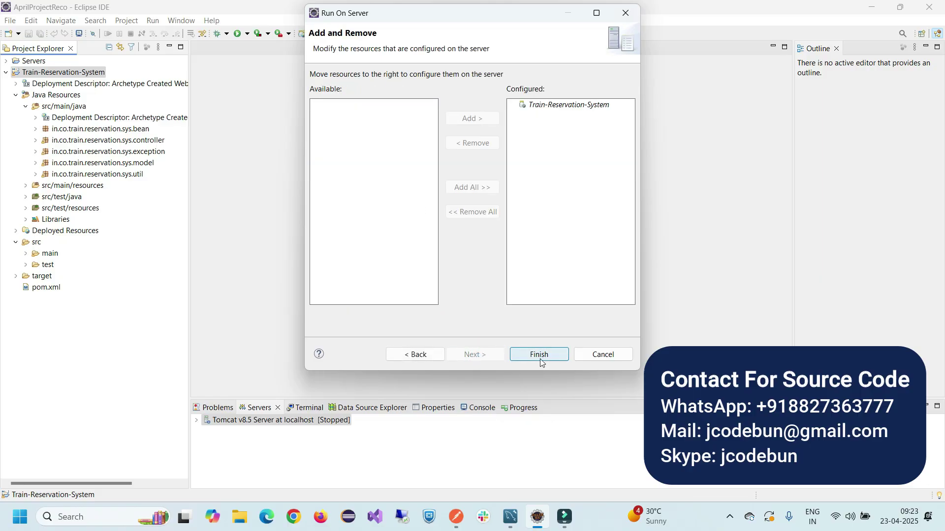
click(538, 356)
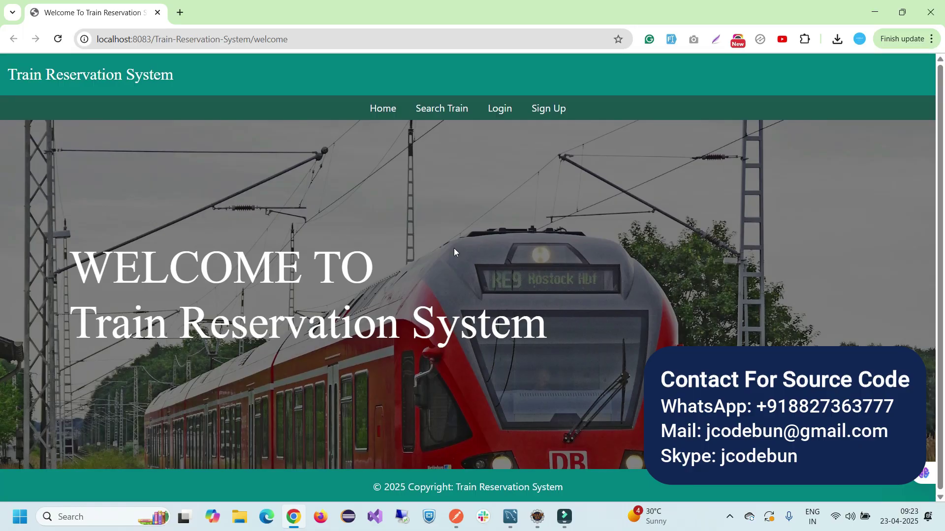
Select the welcome heading text, then go to the Search Train page
scroll(341, 272, down, 1)
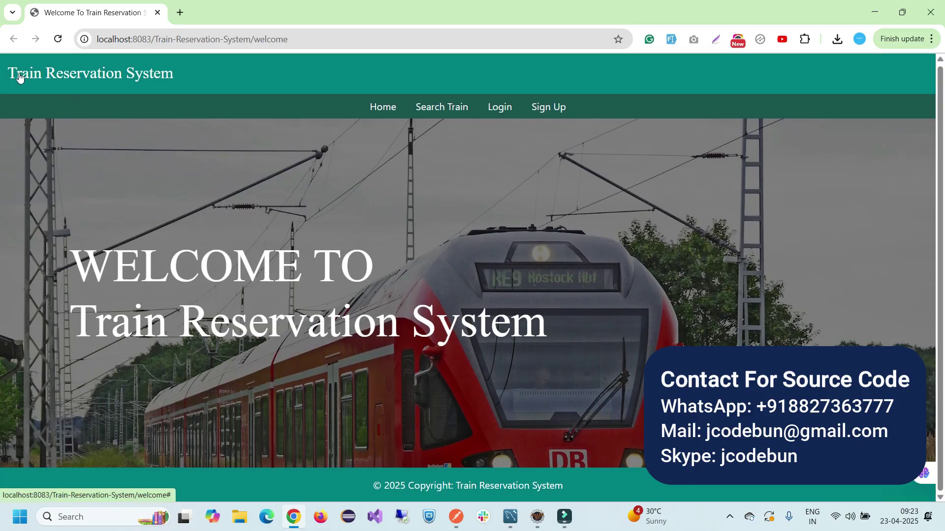
triple_click(110, 277)
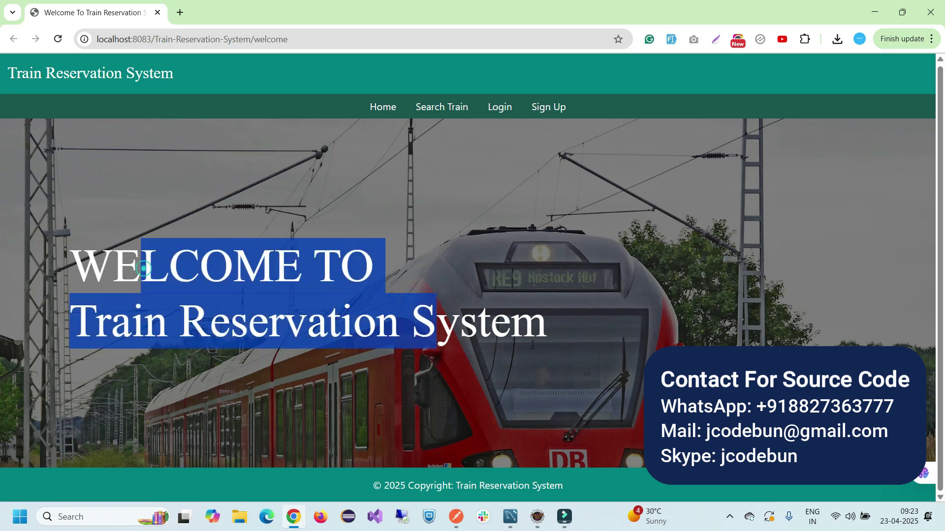
drag(547, 322, 512, 322)
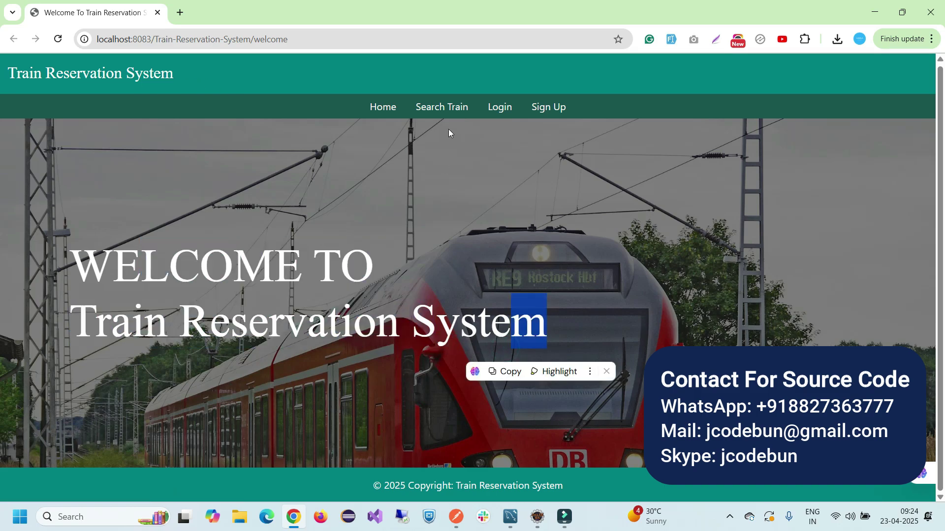
click(446, 112)
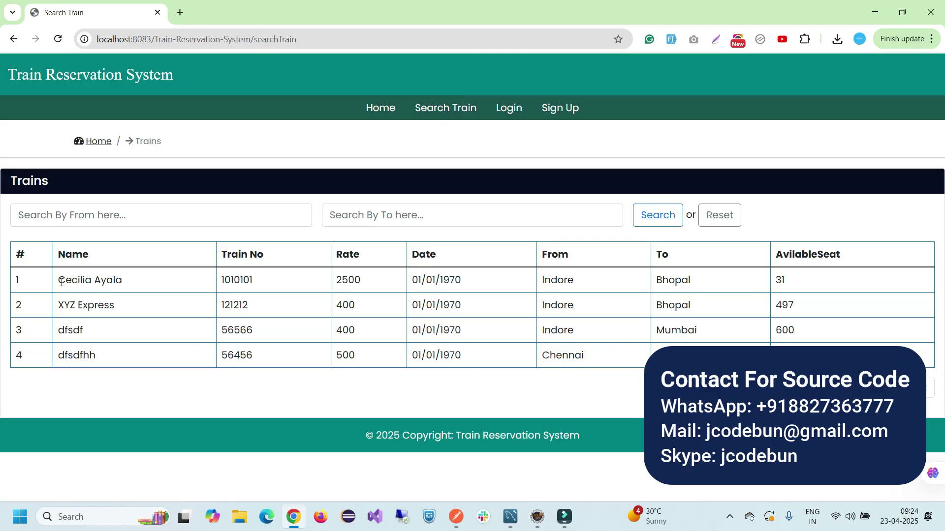
drag(62, 281, 566, 355)
click(201, 330)
double_click(551, 284)
key(ctrl+c)
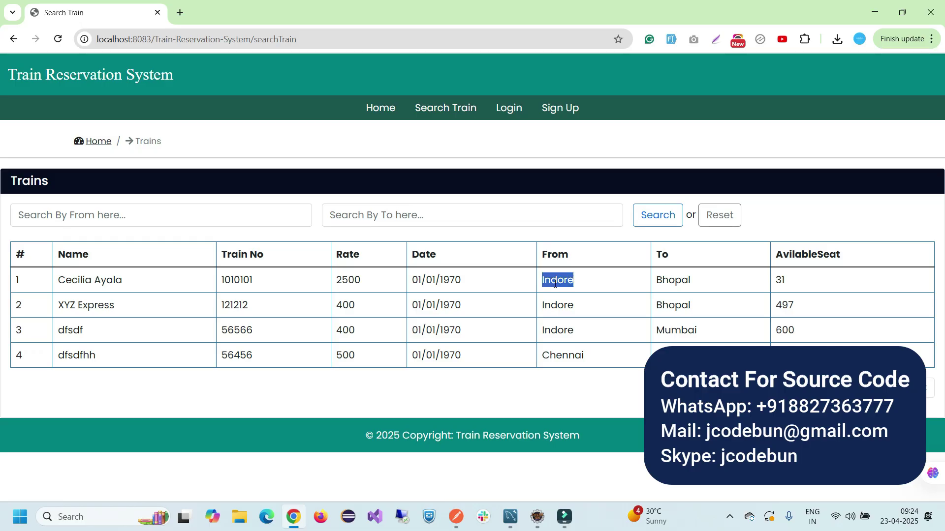
click(89, 216)
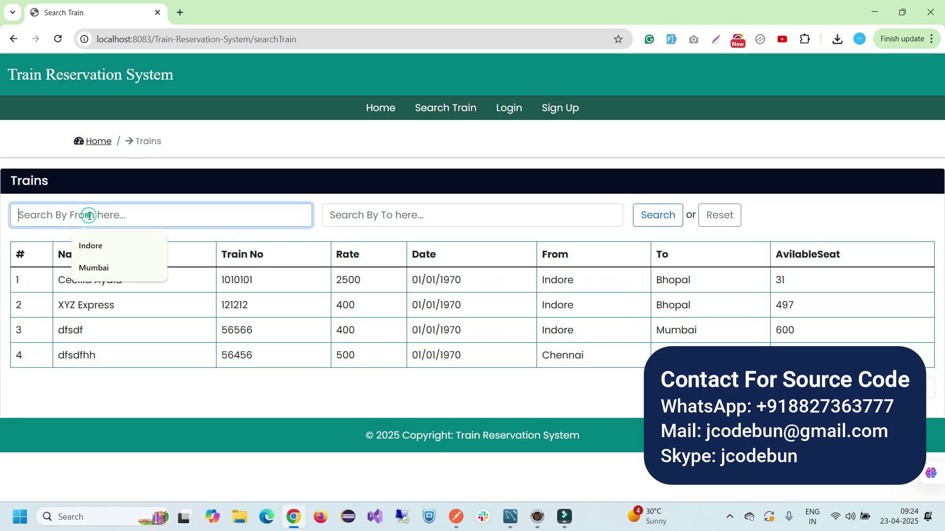
key(ctrl+v)
double_click(662, 281)
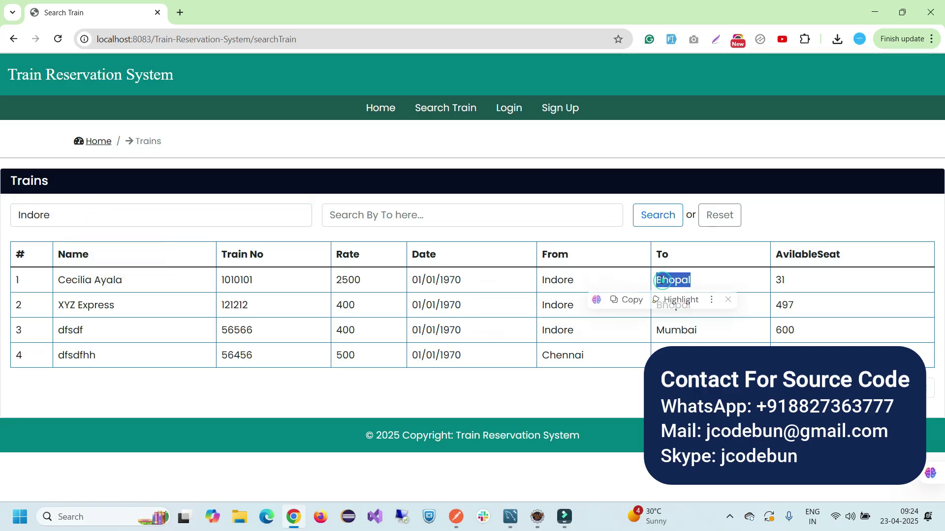
click(360, 217)
text(Bhopal)
click(656, 215)
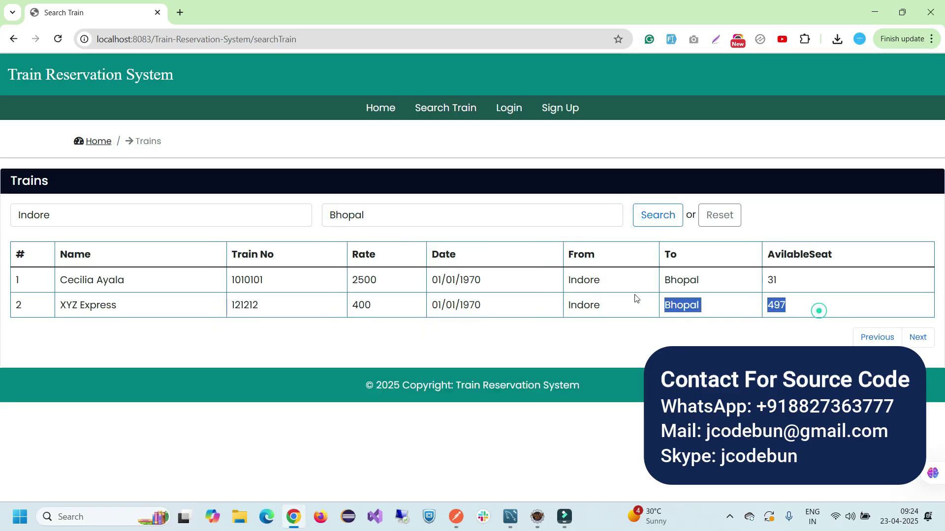
drag(635, 298, 38, 285)
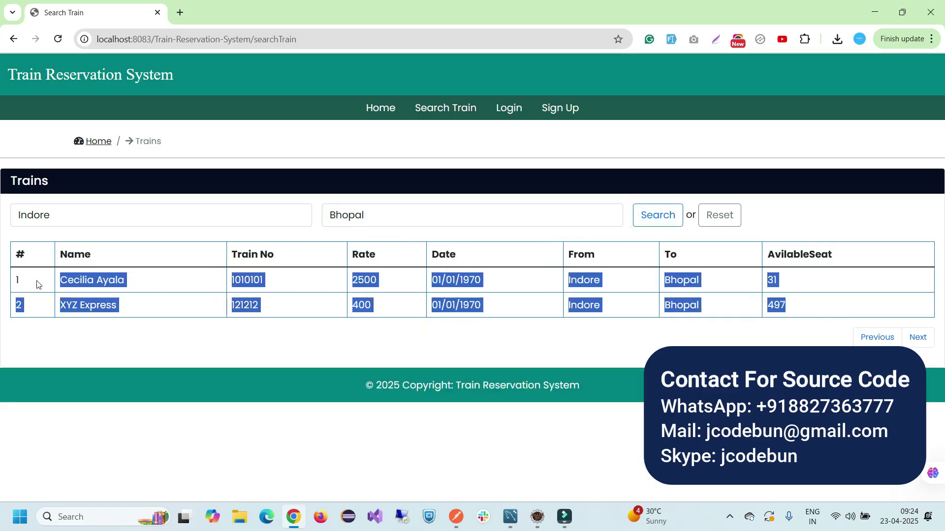
click(38, 285)
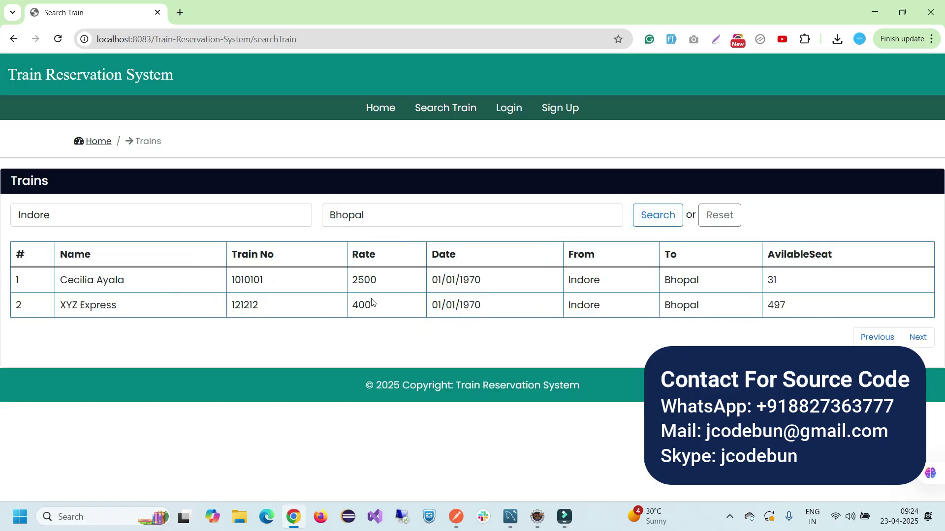
click(727, 226)
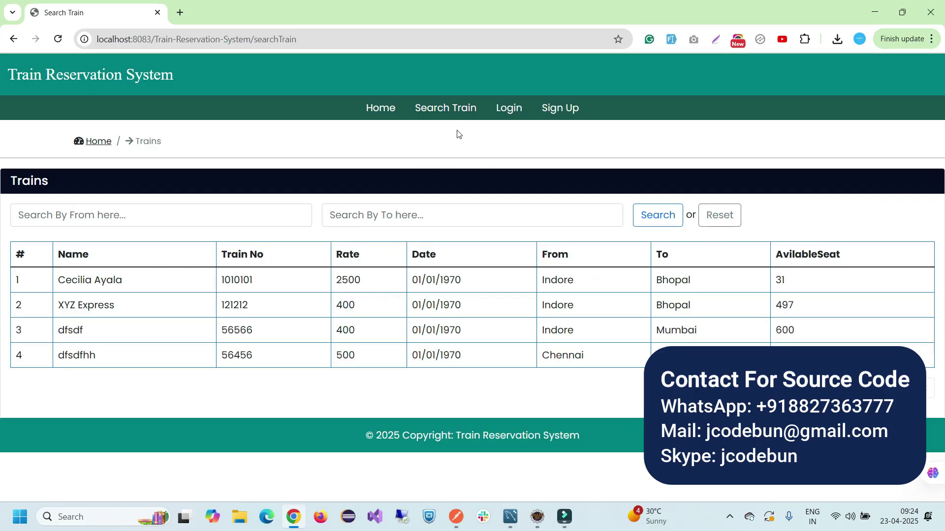
Open the sign-up registration form and fill it with random sample values
click(561, 119)
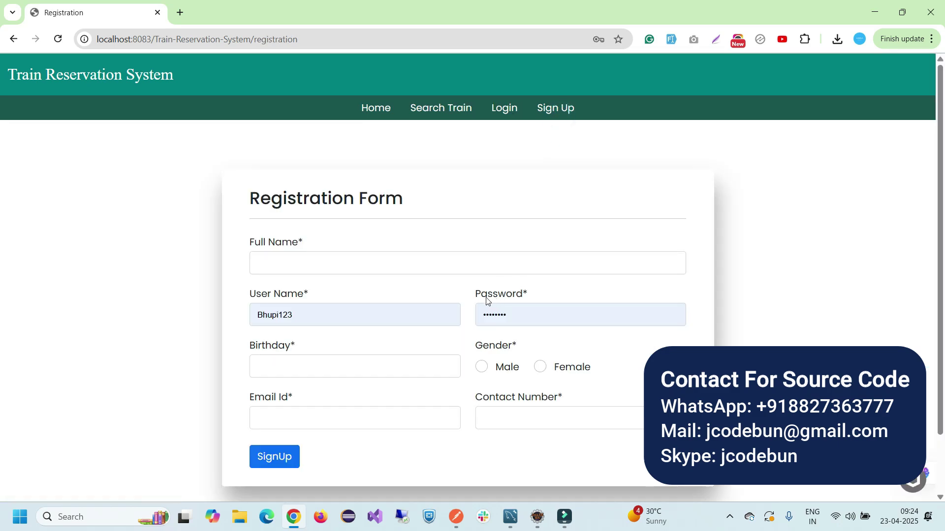
click(671, 39)
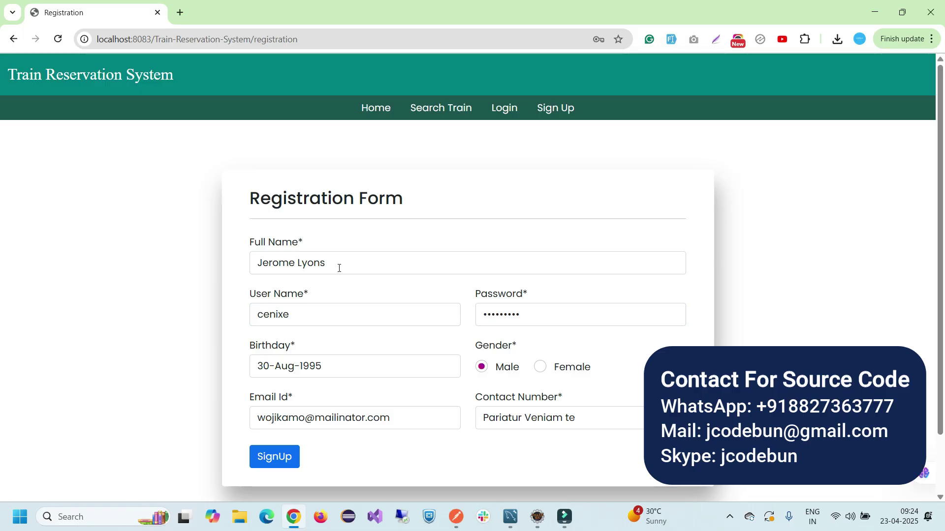
scroll(335, 246, down, 2)
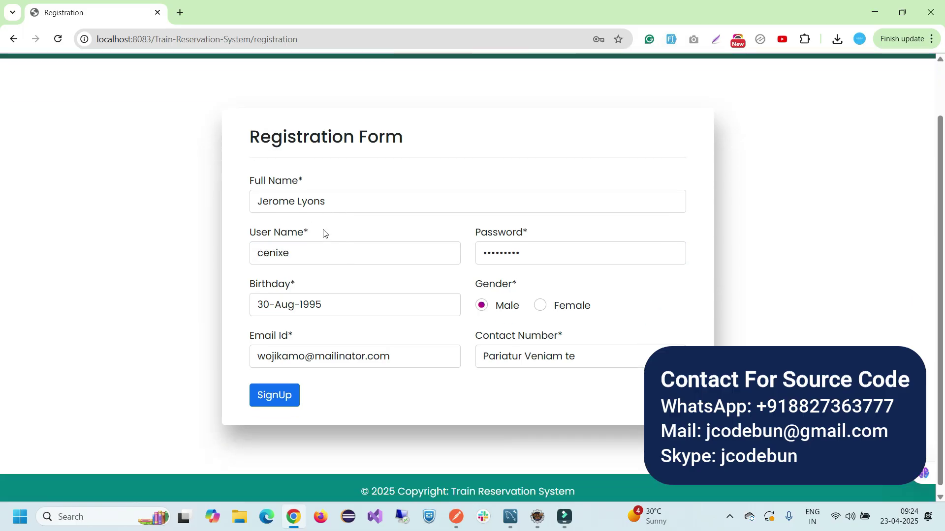
Set the birthday to 04/02/1997 using the date picker's year list
click(331, 305)
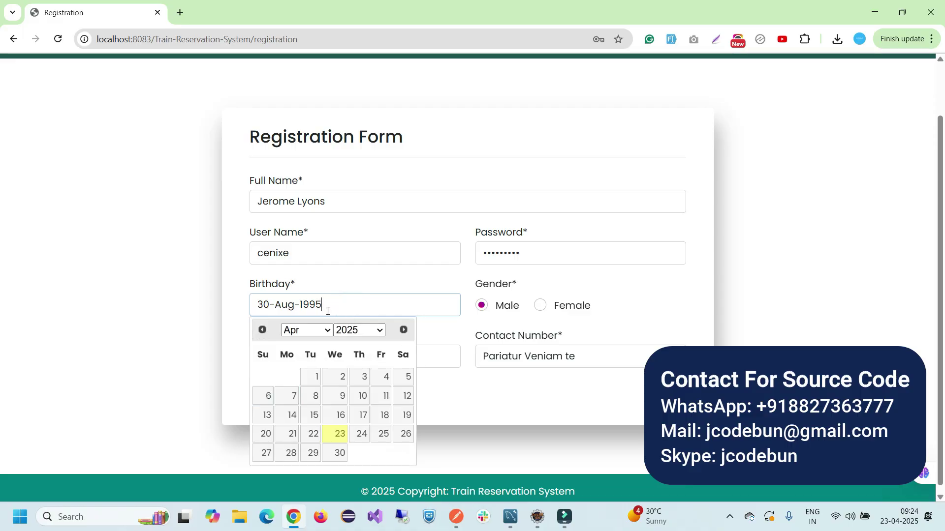
click(368, 337)
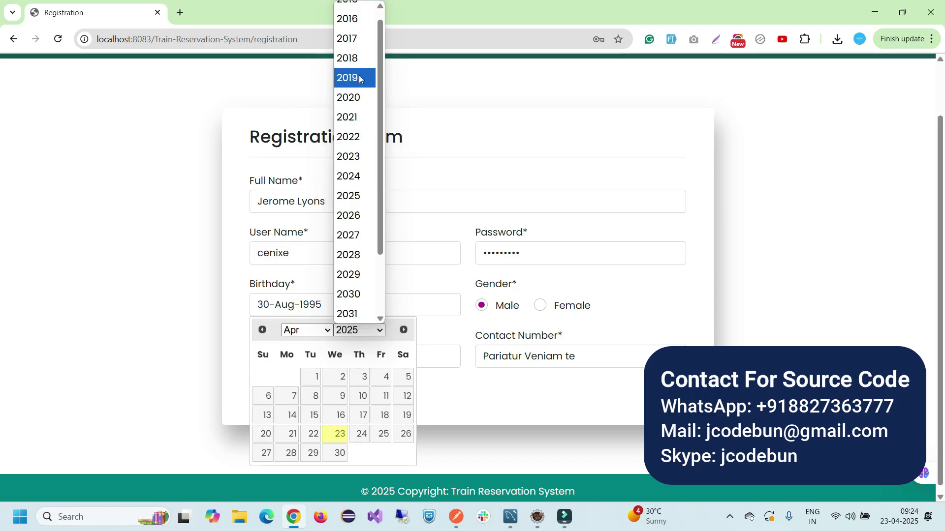
scroll(368, 194, down, 2)
scroll(368, 194, up, 2)
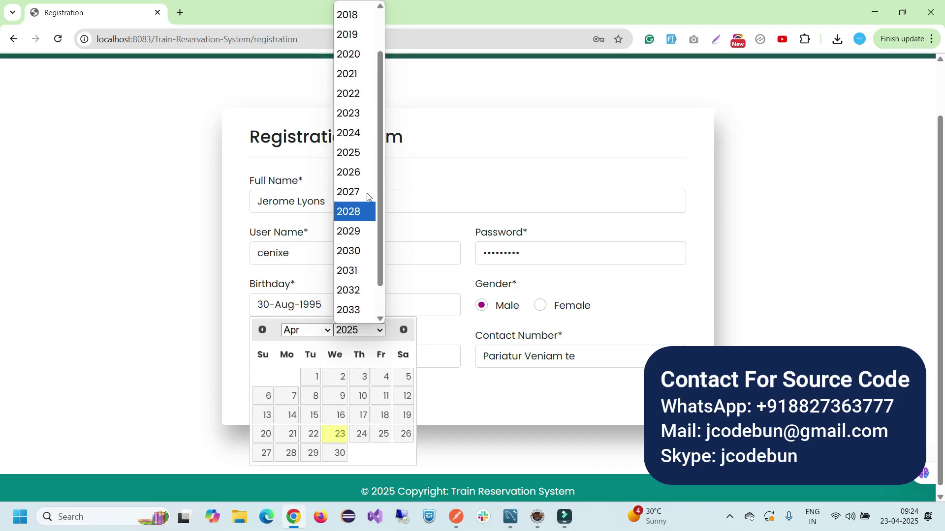
scroll(361, 187, down, 2)
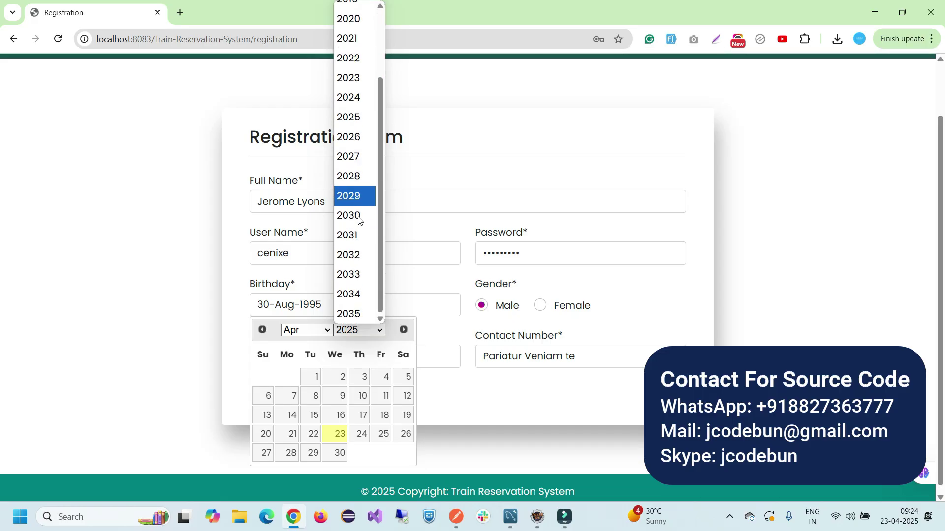
scroll(359, 117, up, 2)
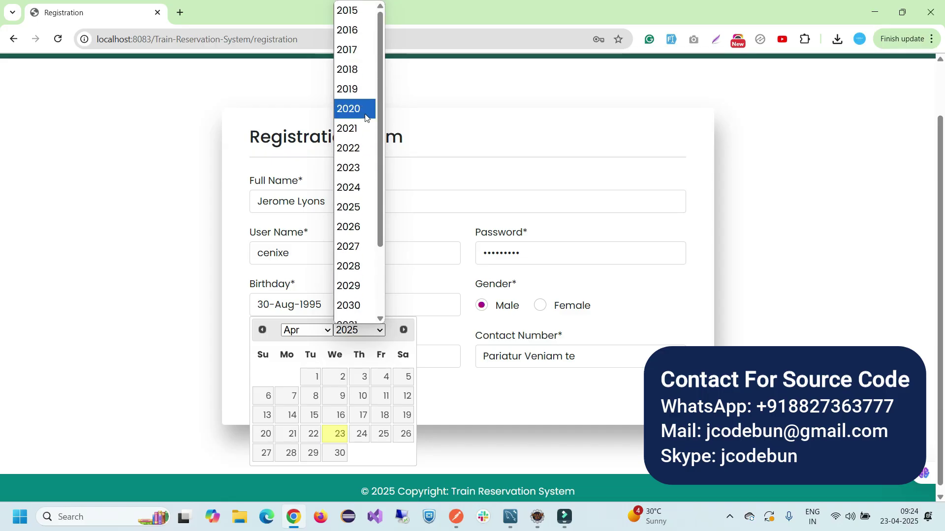
key(Escape)
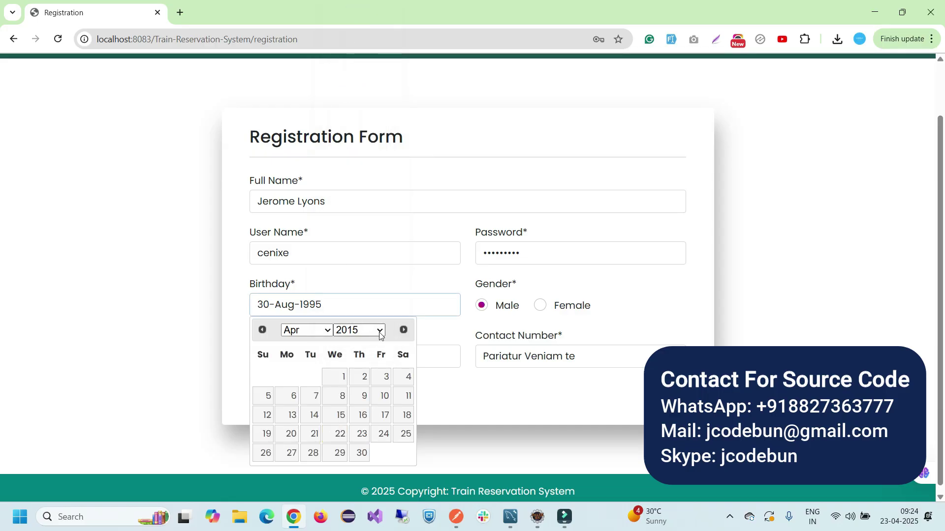
click(377, 331)
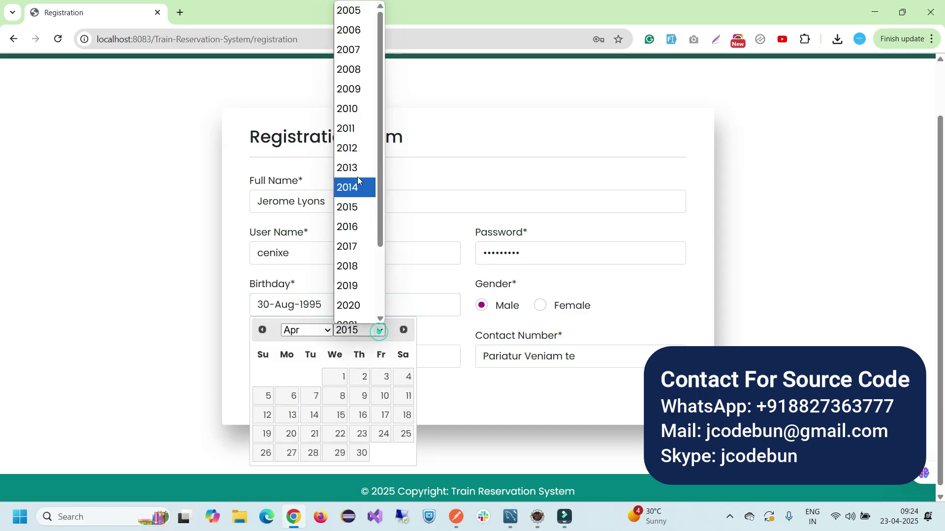
click(349, 10)
click(381, 330)
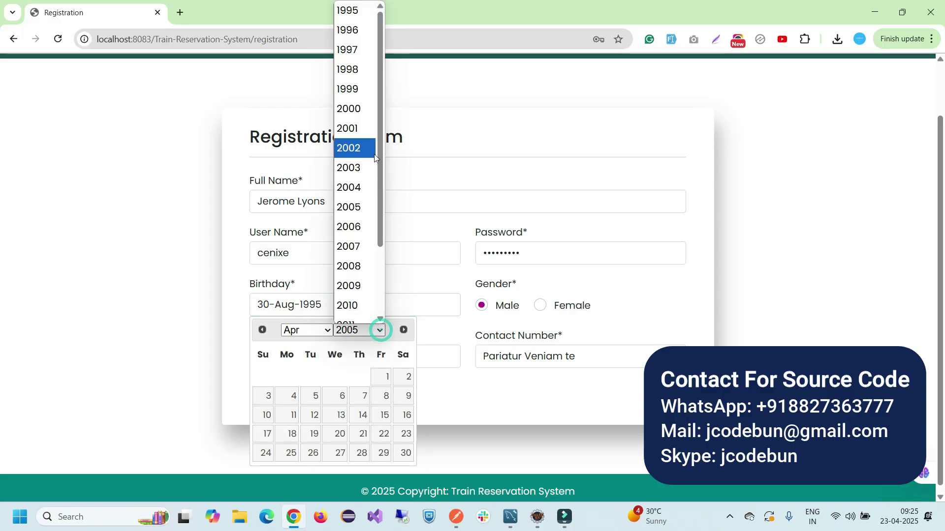
click(353, 50)
click(342, 384)
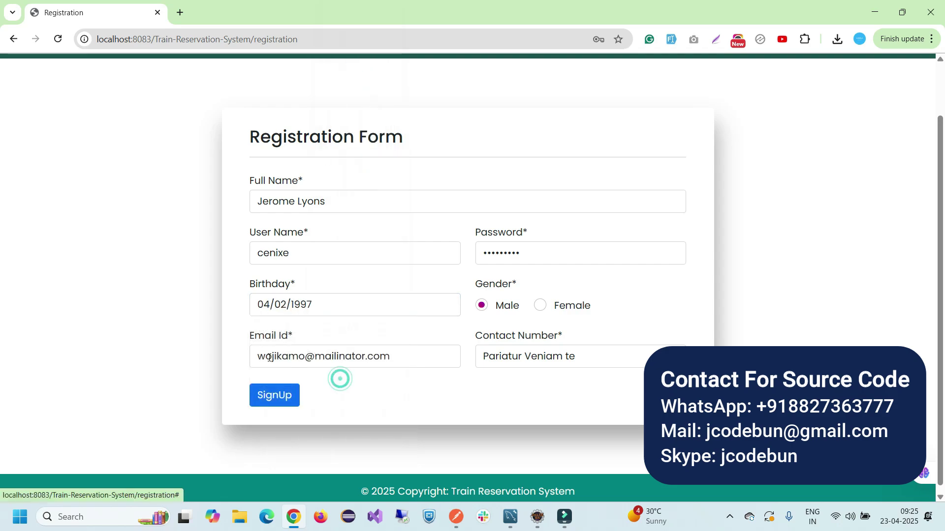
Replace the contact number with a new value and submit the registration
triple_click(589, 361)
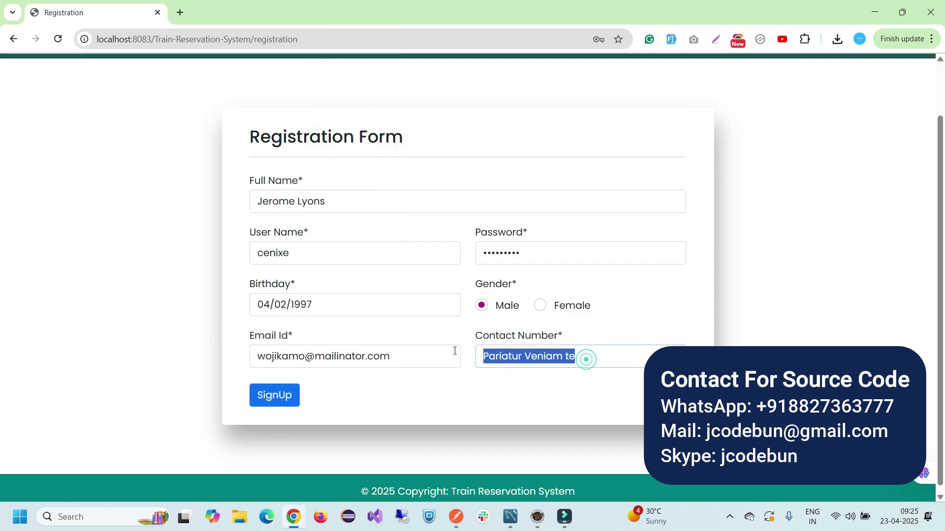
key(BackSpace)
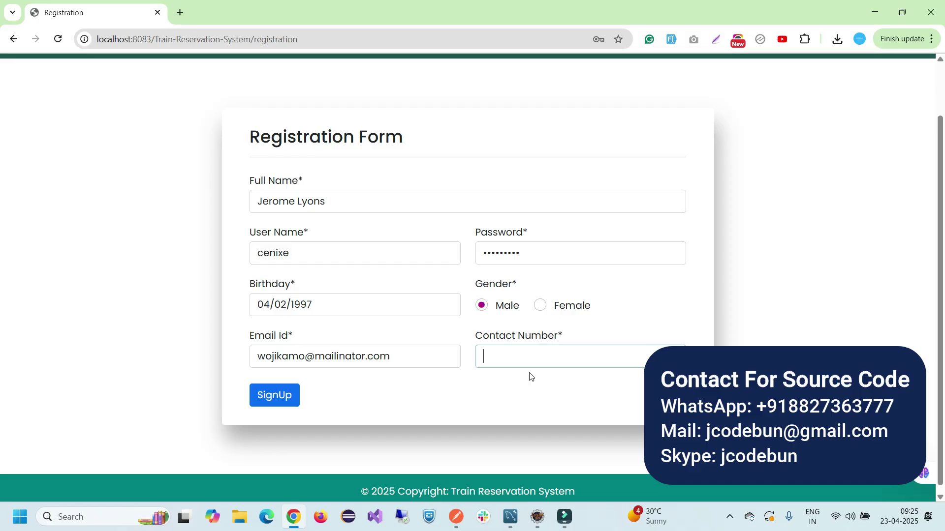
double_click(515, 358)
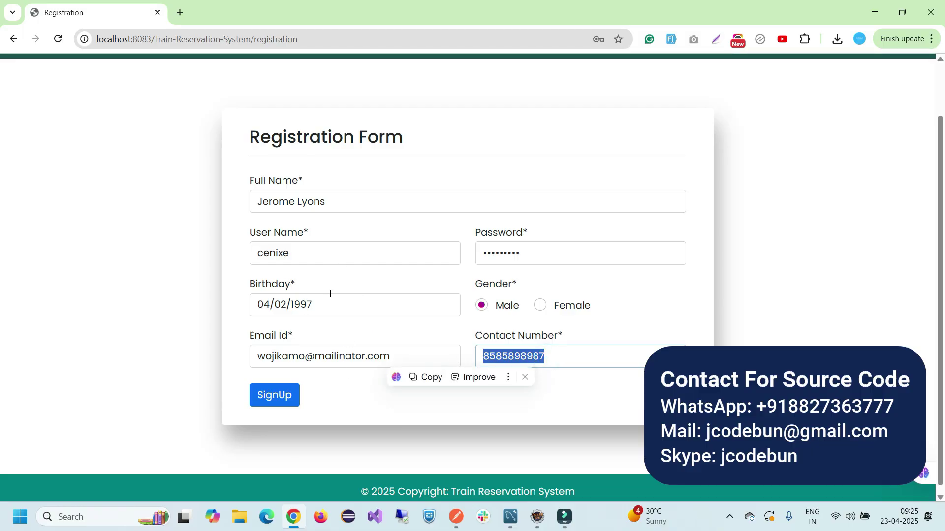
click(270, 396)
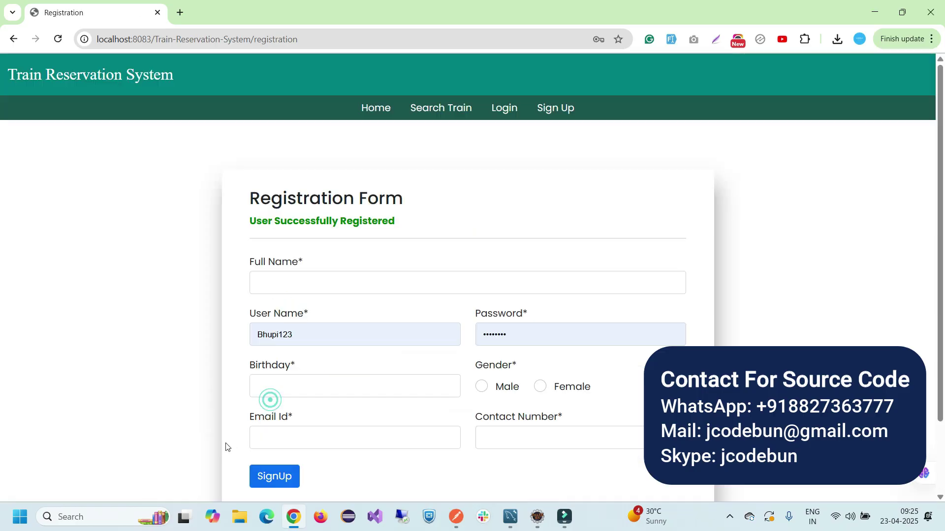
Submit the empty registration form to display the required-field errors
drag(415, 227, 232, 226)
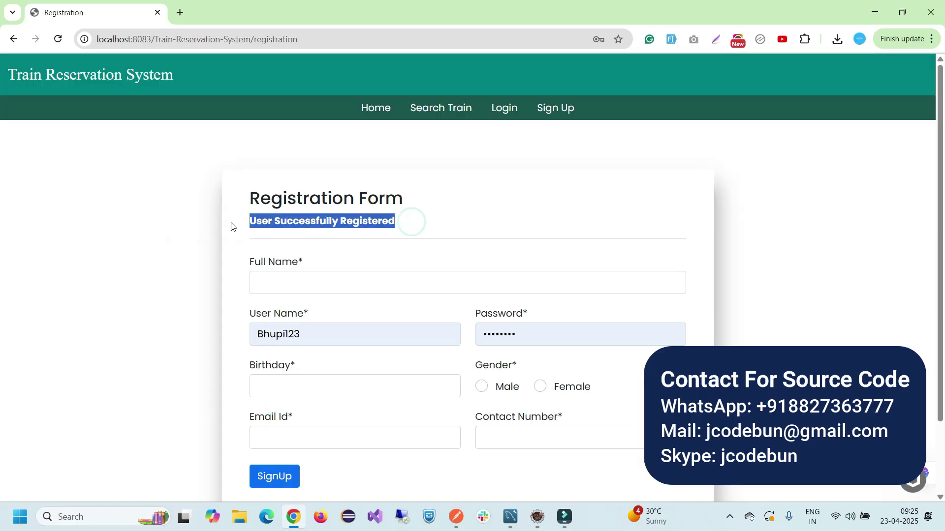
scroll(331, 285, down, 1)
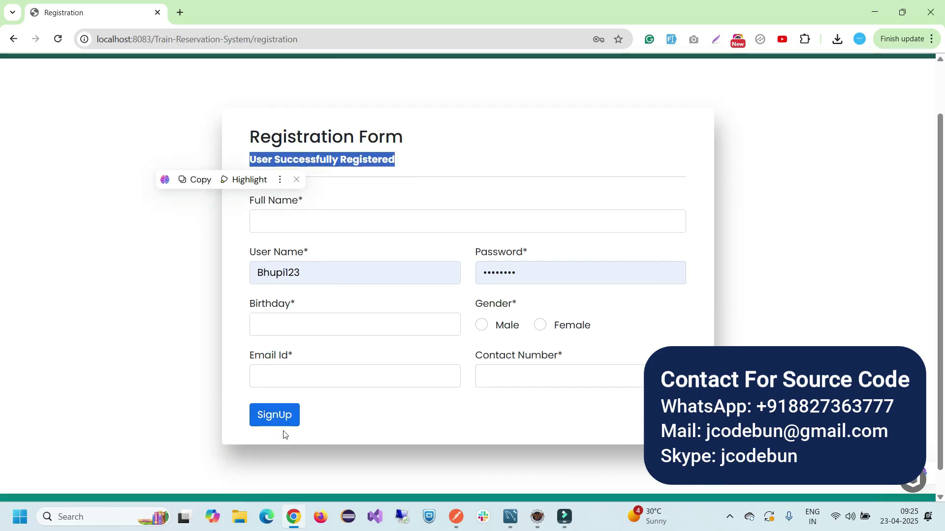
click(284, 418)
scroll(337, 383, down, 2)
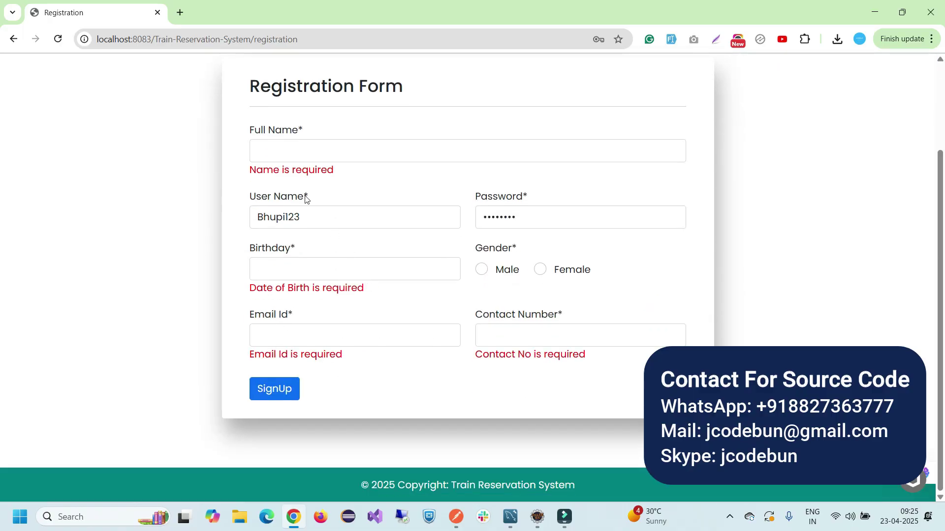
scroll(305, 197, up, 2)
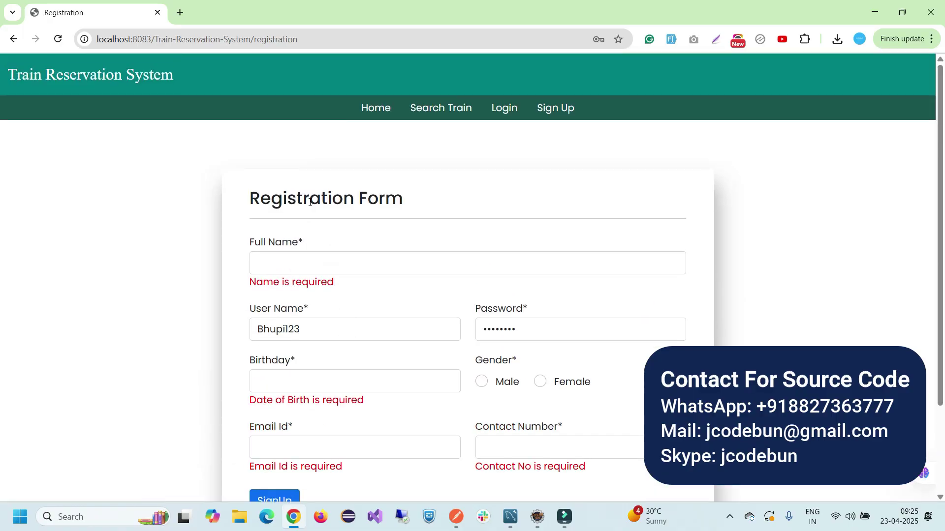
Open the Login page, select the prefilled user name, and switch to MySQL Workbench
click(506, 109)
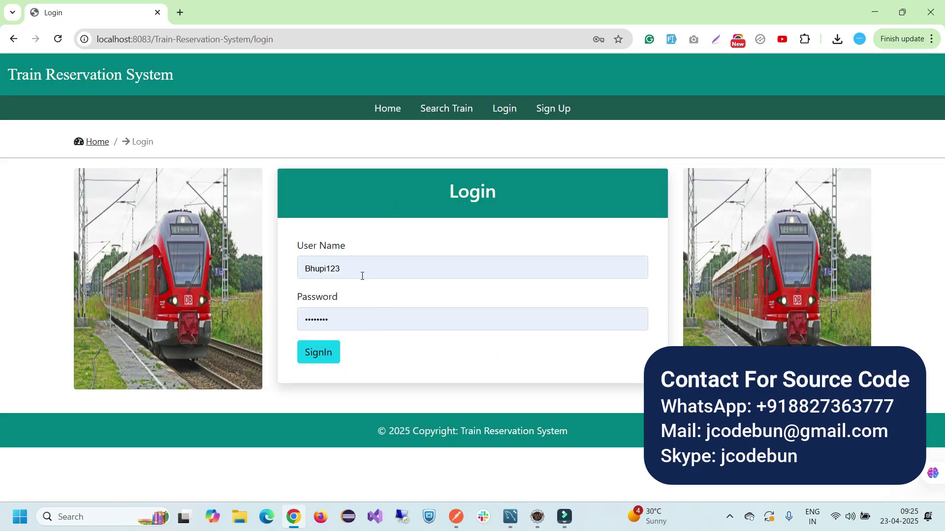
drag(362, 276, 296, 268)
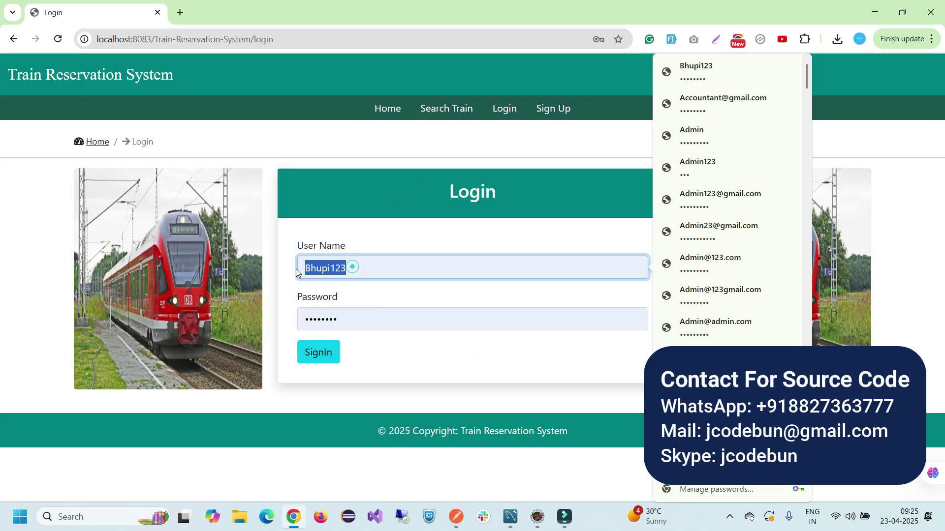
click(510, 518)
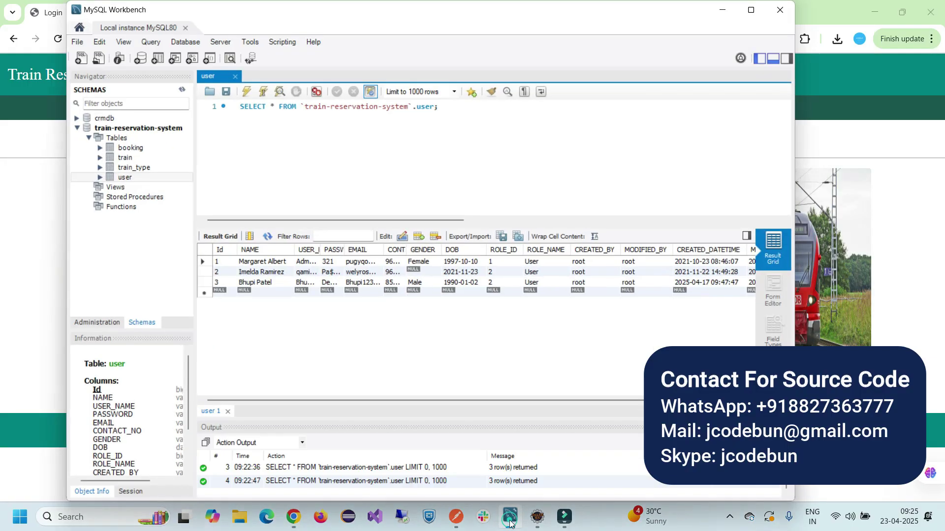
Re-run the user table query and paste the new fourth-row user name into the login field
right_click(123, 178)
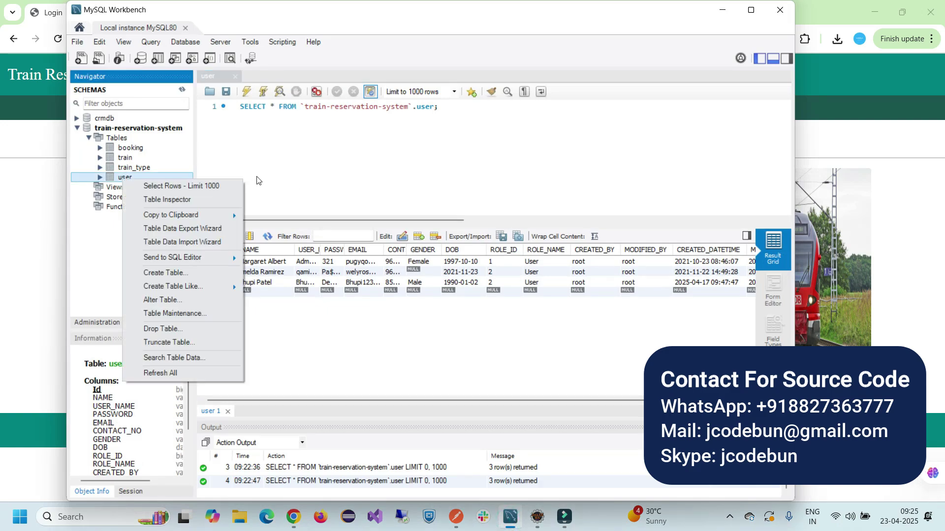
click(369, 197)
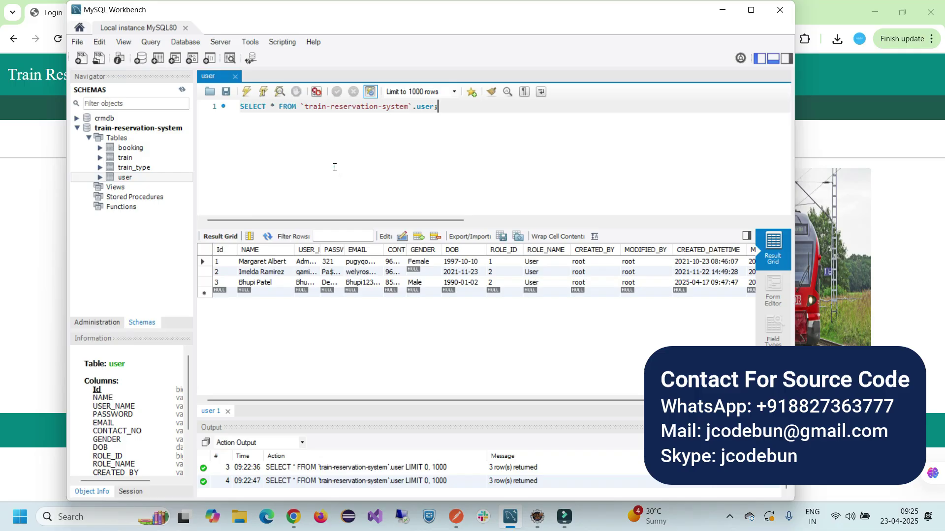
click(248, 90)
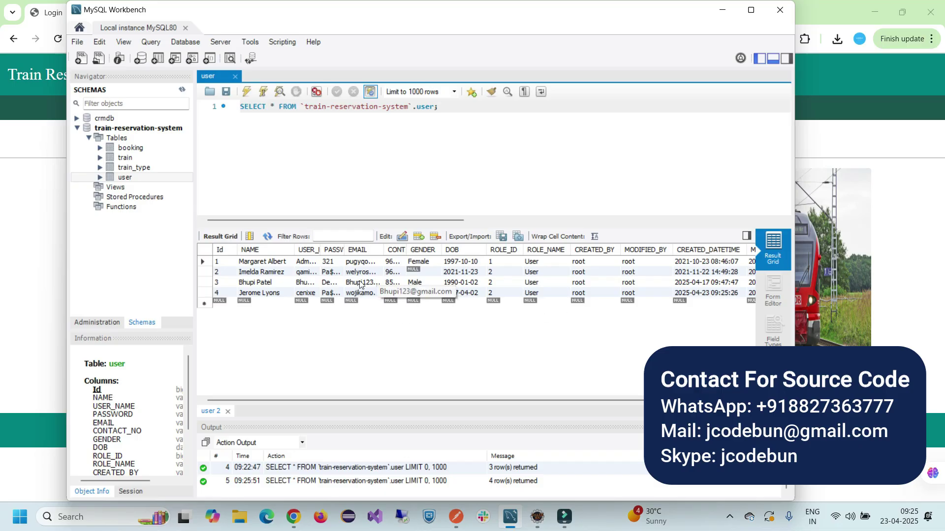
click(305, 293)
double_click(305, 293)
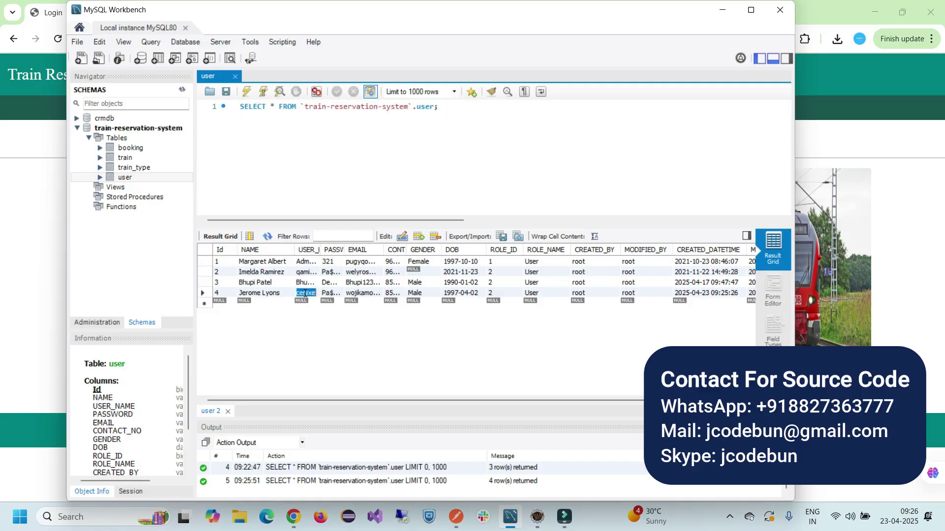
key(ctrl+c)
key(alt+Tab)
double_click(369, 269)
key(ctrl+v)
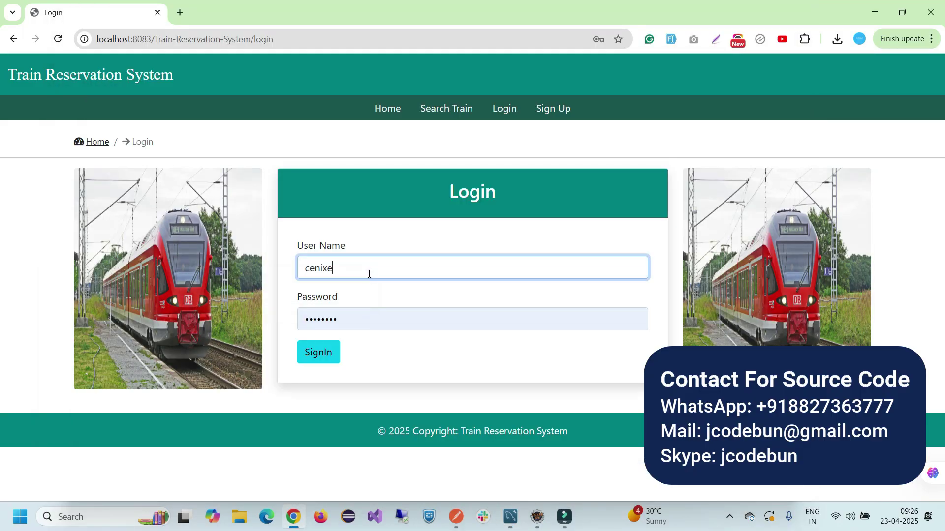
Copy the new user's stored password into the login form and sign in
key(alt+Tab)
click(327, 293)
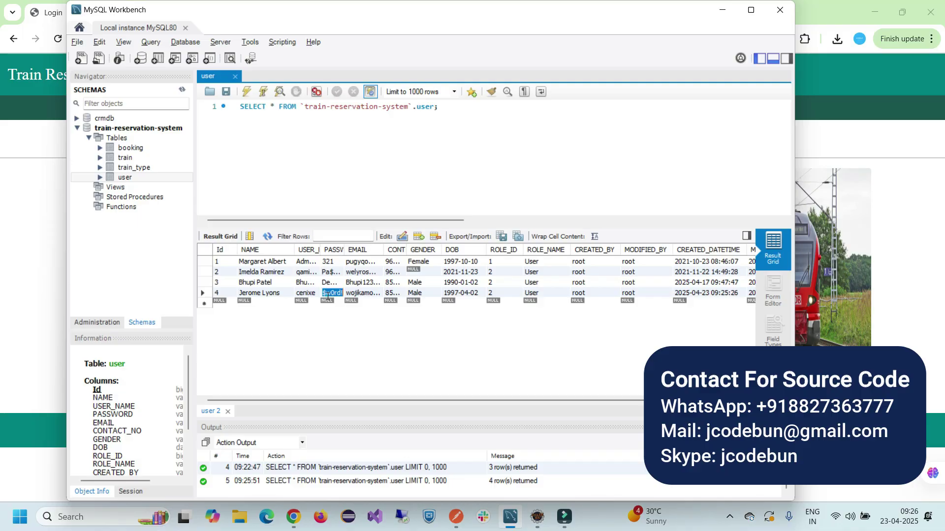
double_click(327, 294)
key(ctrl+c)
key(alt+Tab)
double_click(346, 320)
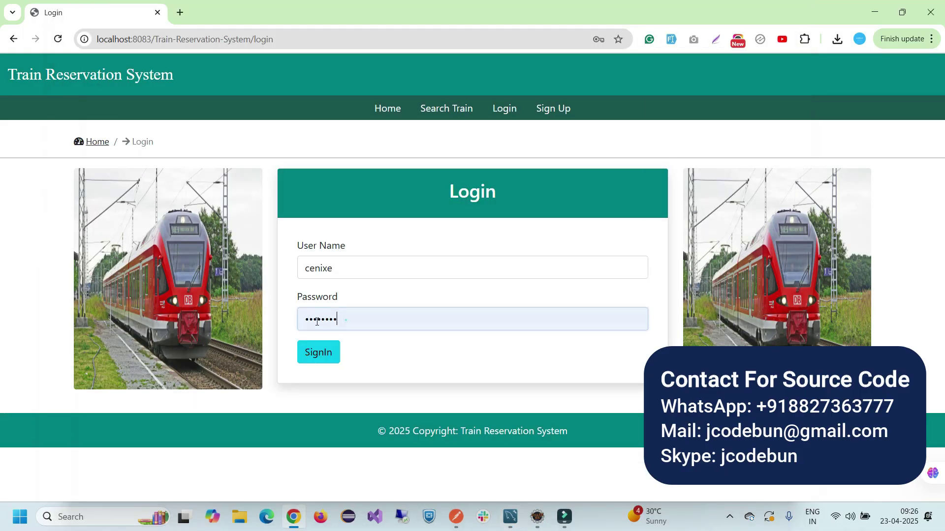
key(ctrl+v)
click(318, 353)
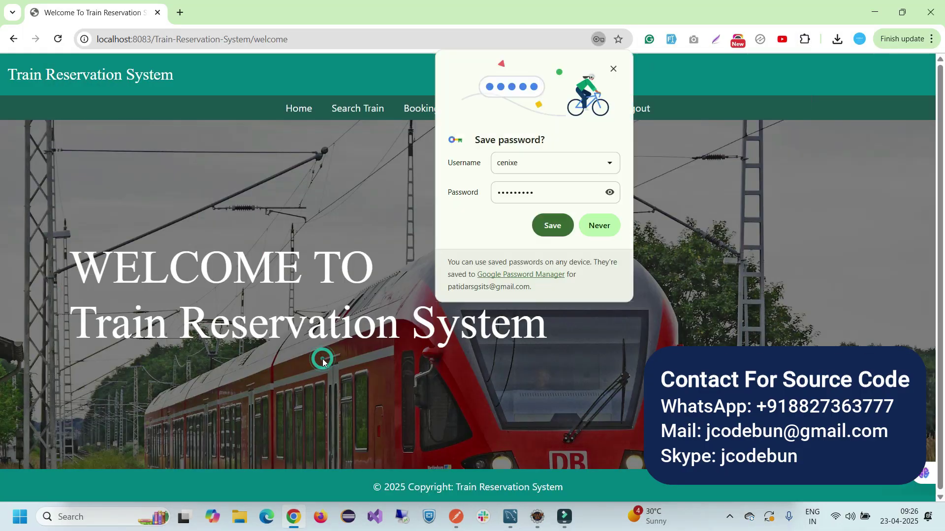
Save the login, visit Search Train, Booking, My Profile and Change Password, then book train 1010101
click(547, 228)
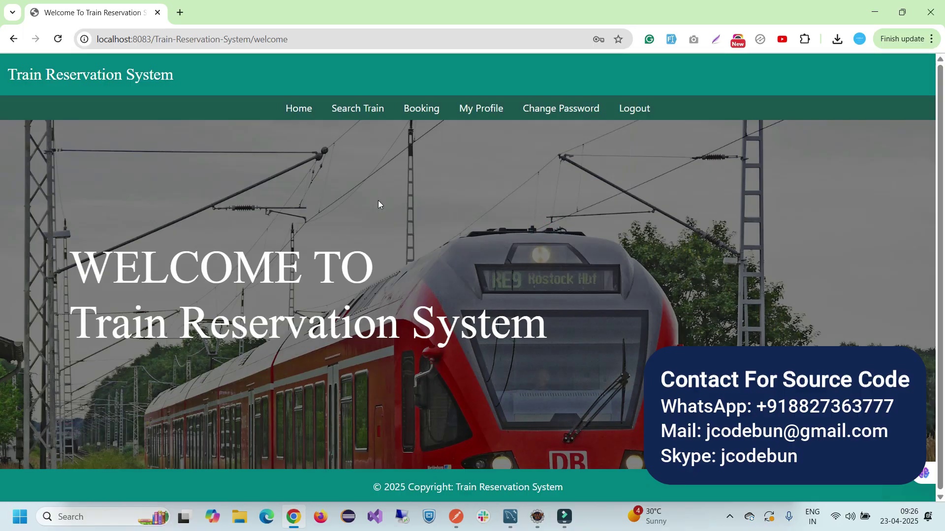
click(372, 115)
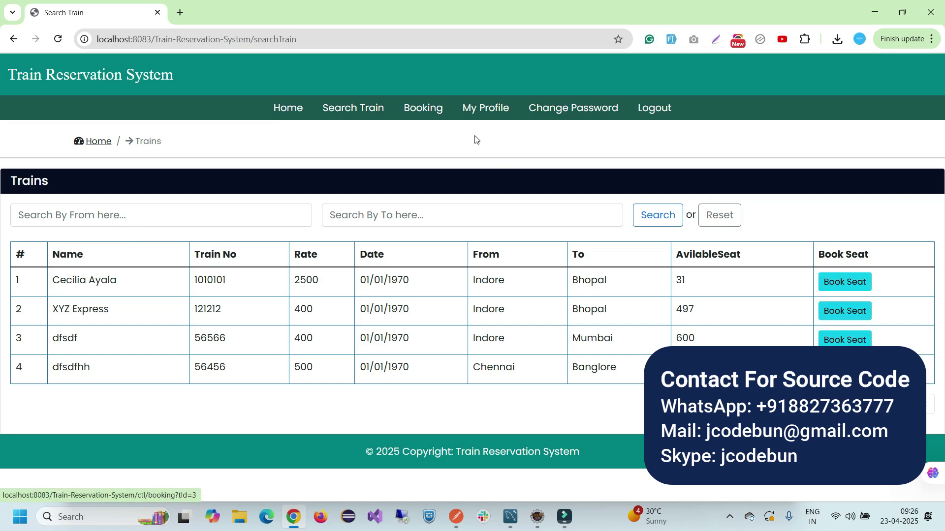
click(421, 113)
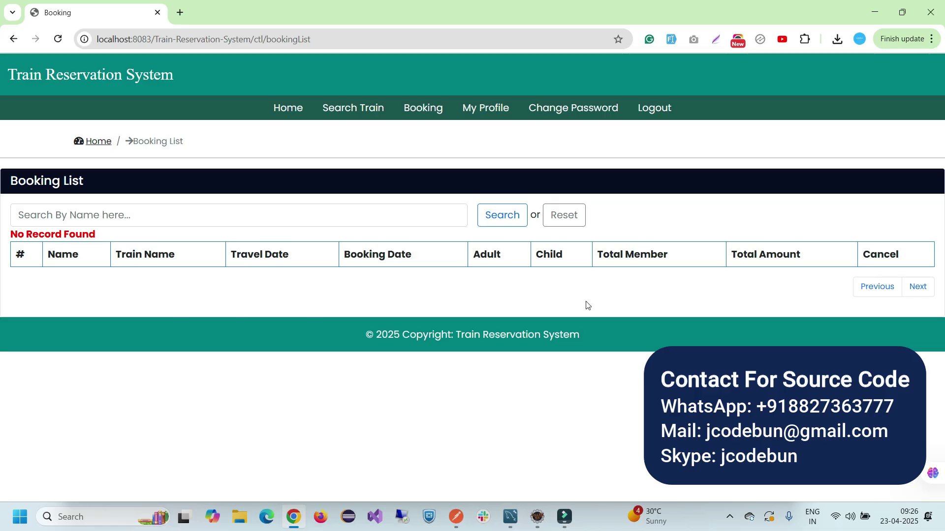
click(490, 113)
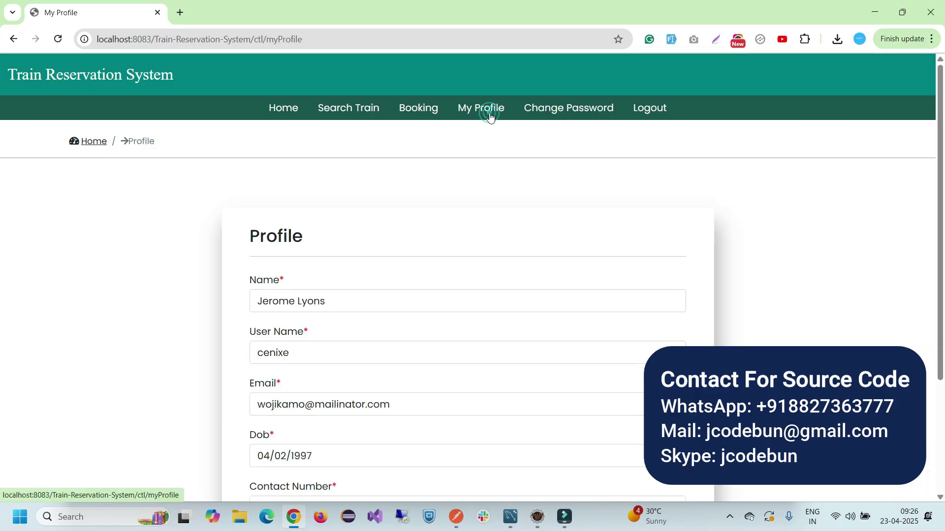
click(557, 117)
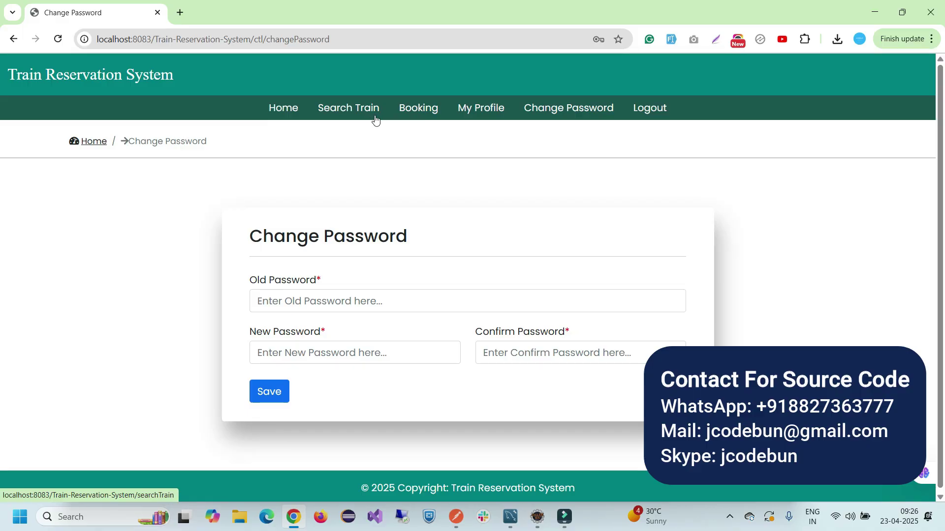
click(432, 112)
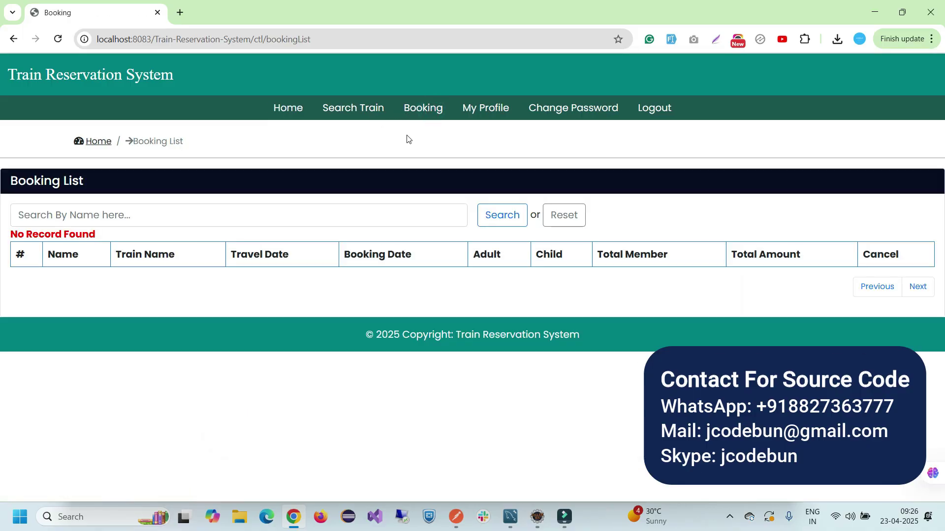
click(371, 112)
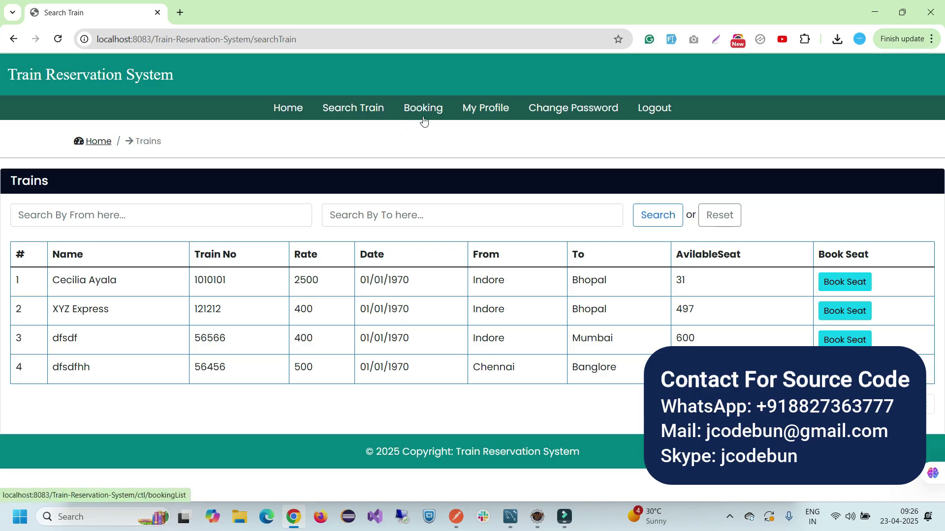
click(844, 282)
Save a booking for 2 adults and 1 child from Indore to Bhopal and highlight the success message
scroll(362, 344, down, 3)
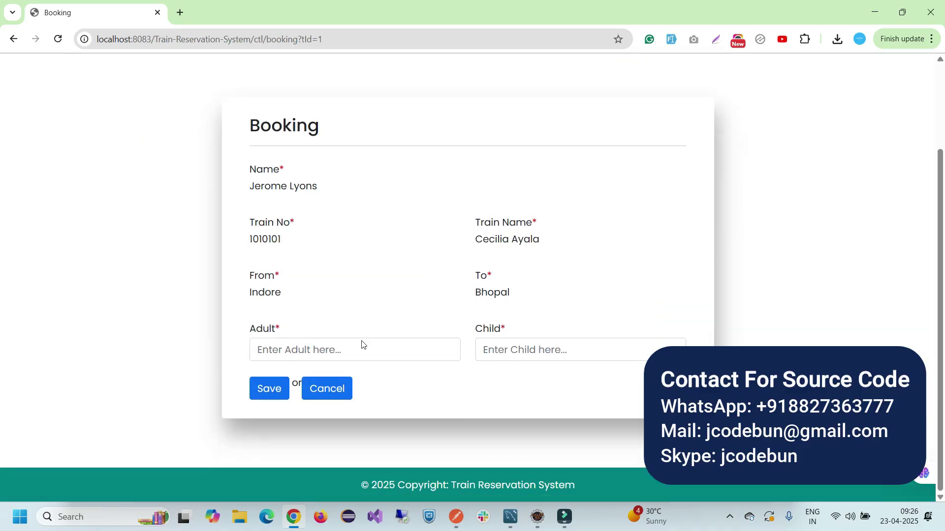
click(338, 356)
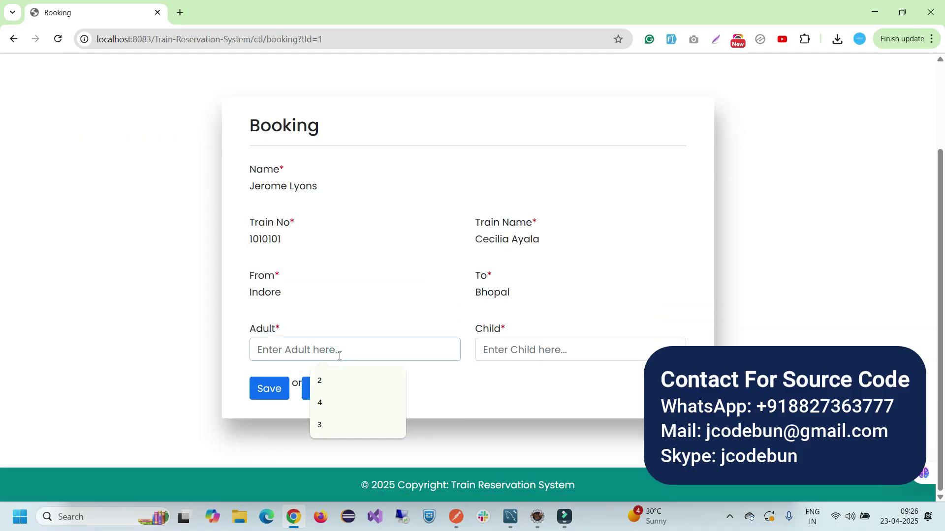
click(334, 298)
click(317, 352)
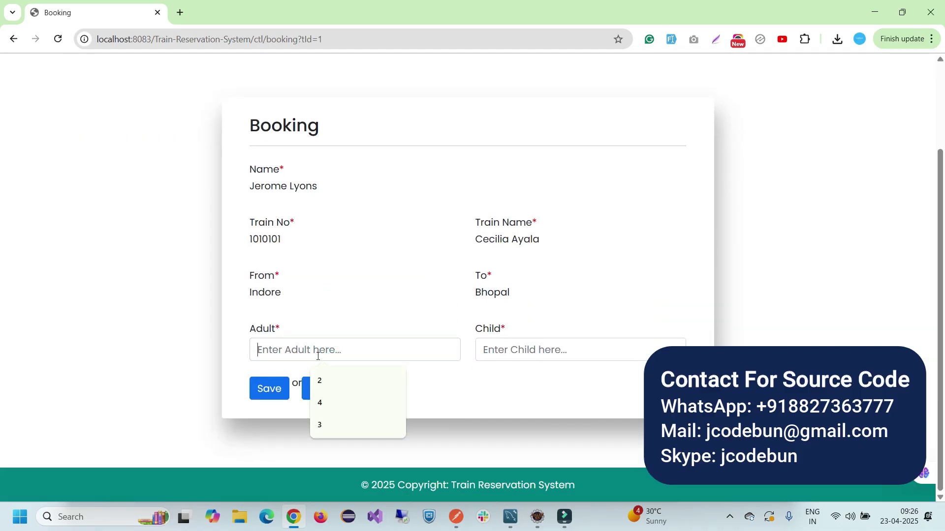
text(2)
click(509, 351)
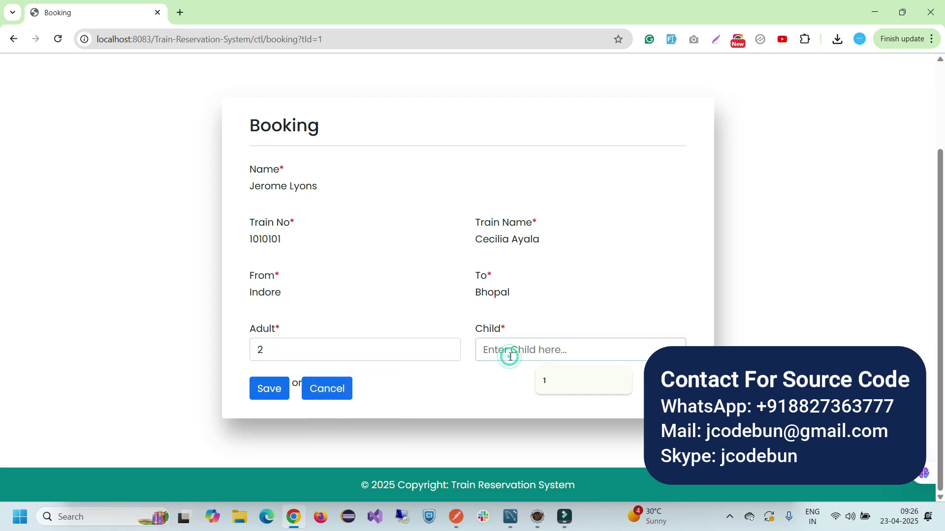
text(1)
click(411, 400)
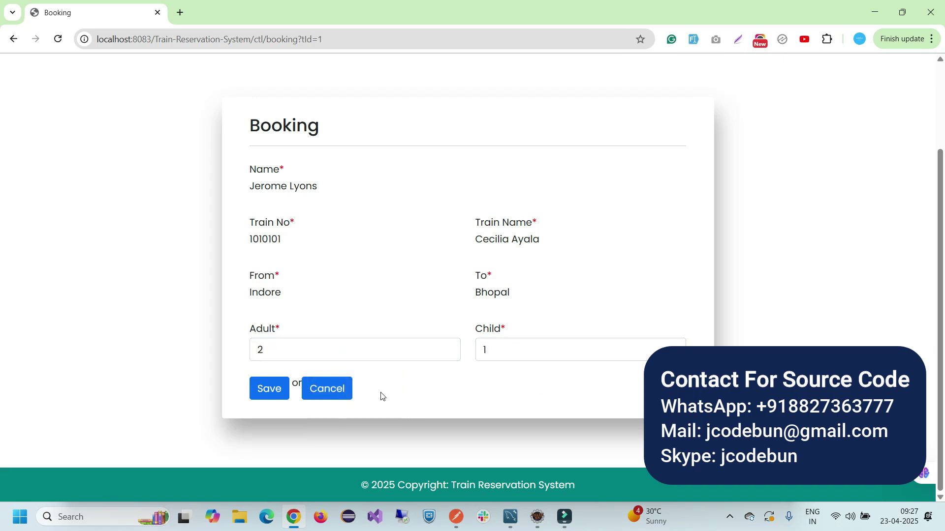
click(265, 392)
drag(389, 263, 234, 267)
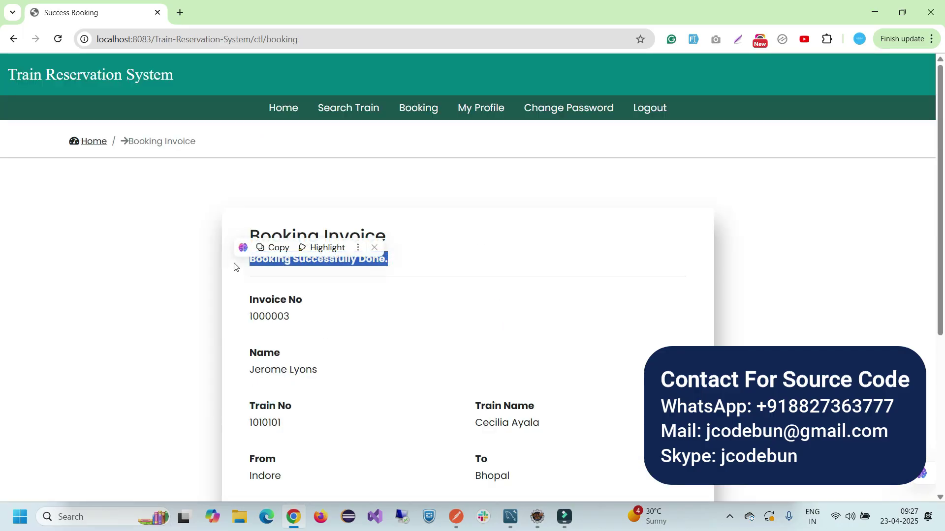
Review the new booking in the Booking List, noting its 3 members and 5000 total
click(410, 112)
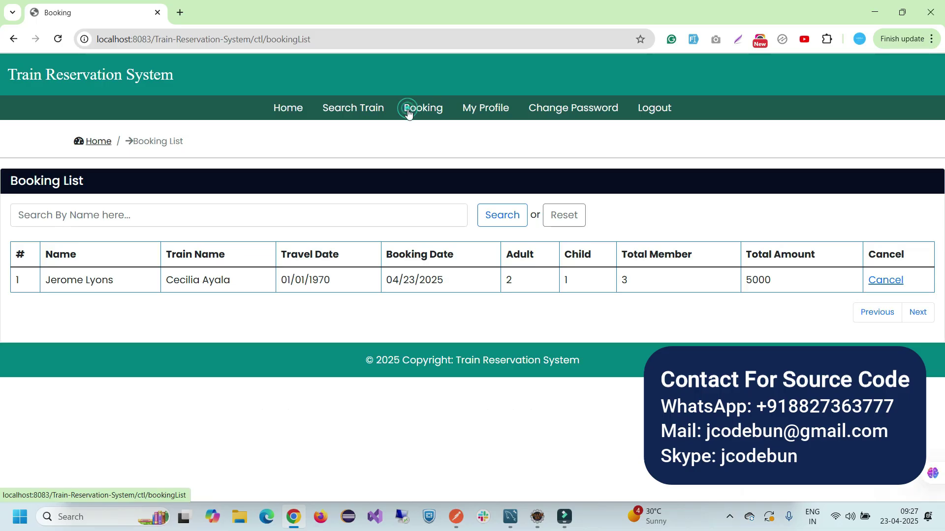
drag(44, 279, 733, 295)
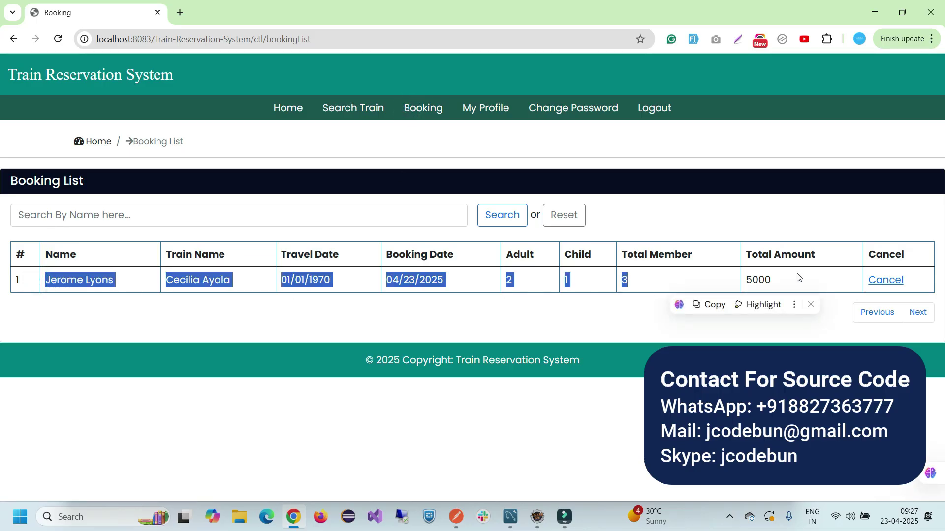
double_click(774, 286)
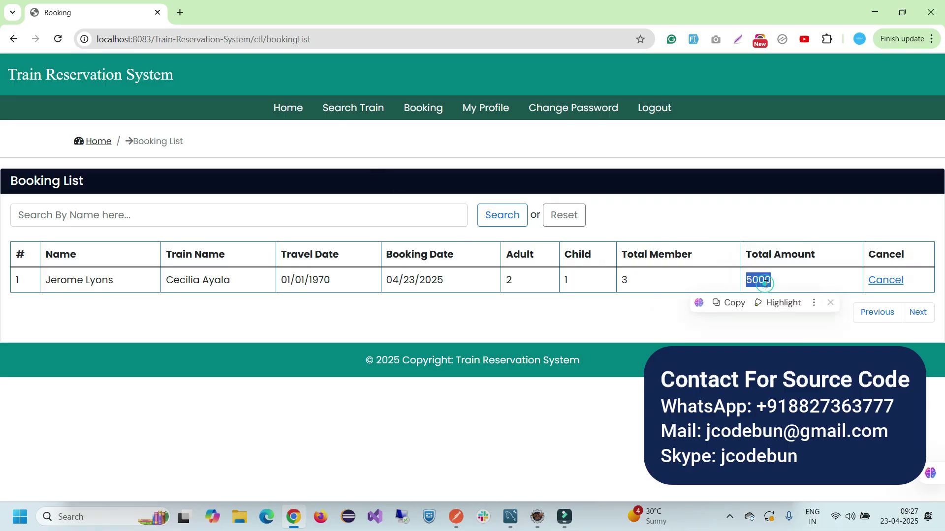
Check the train list, return to the bookings, then go to My Profile
click(375, 112)
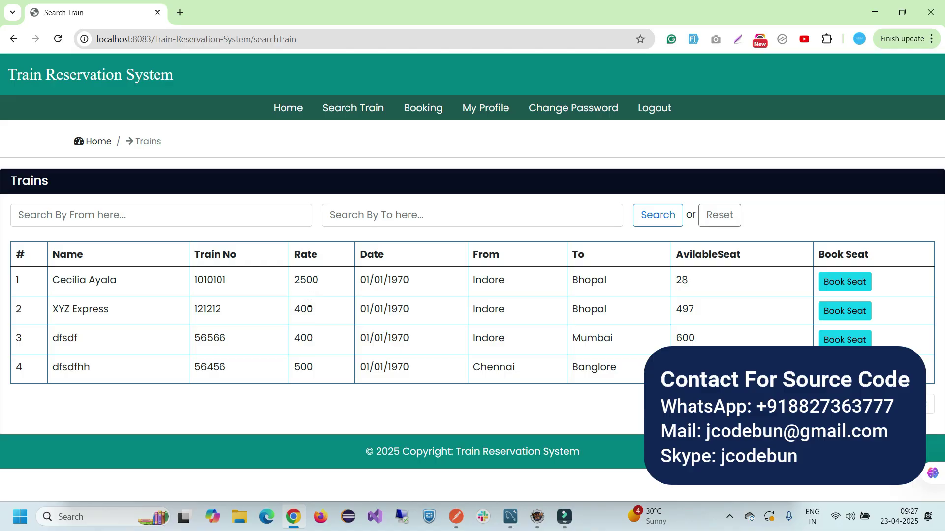
click(413, 109)
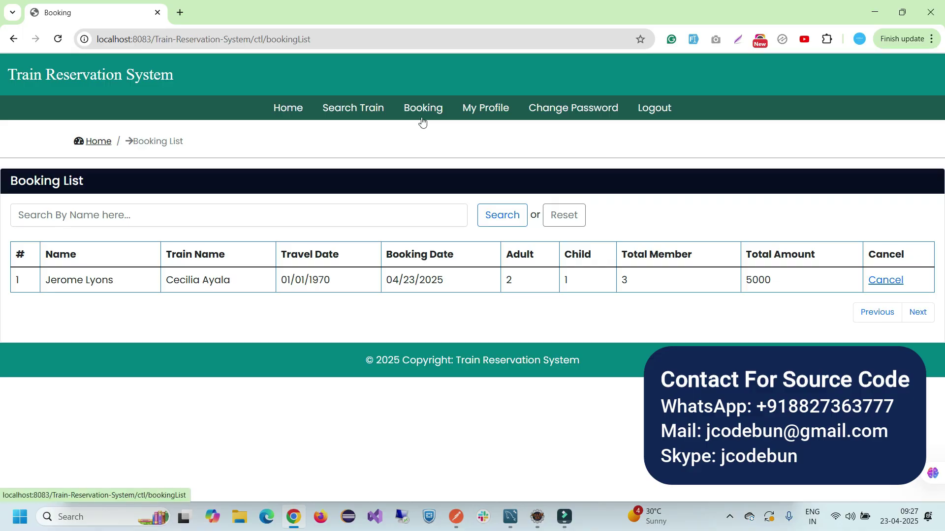
click(491, 114)
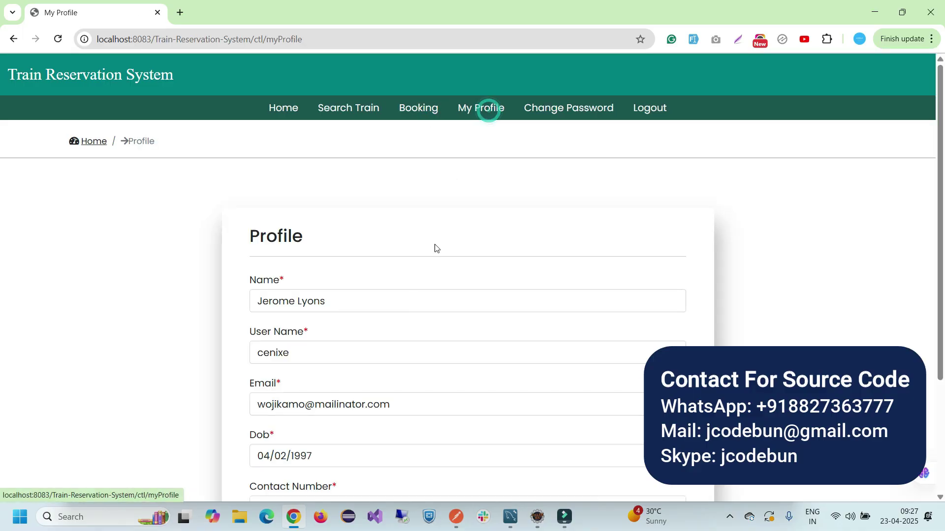
Replace the surname in the profile Name field with 'Patel' and save
scroll(410, 302, down, 1)
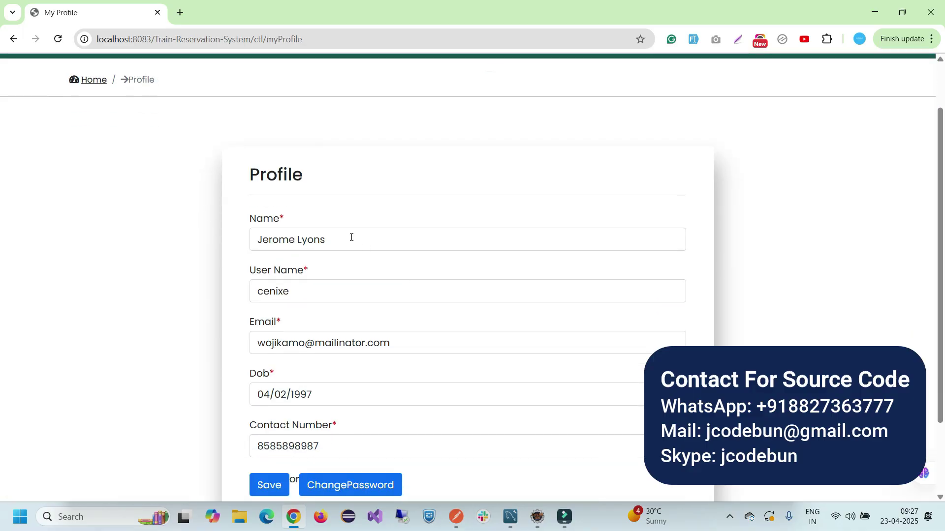
drag(349, 238, 227, 241)
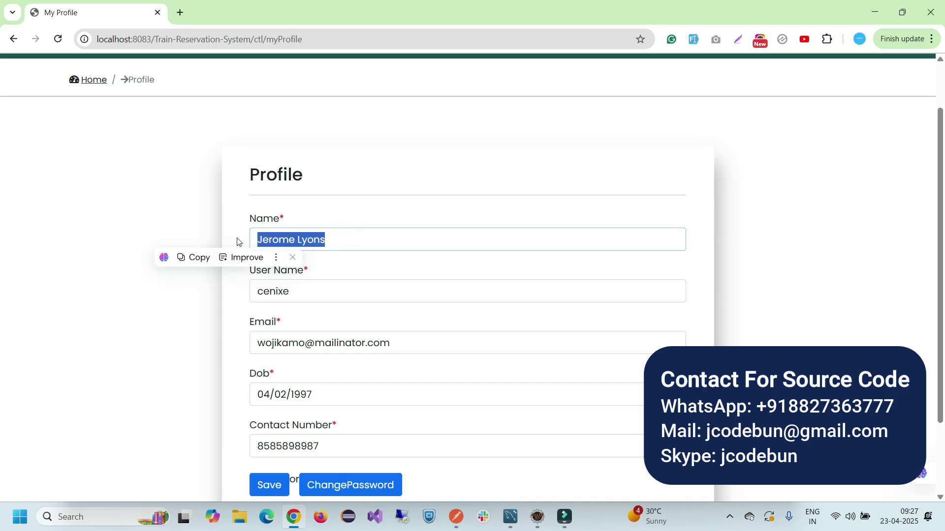
click(527, 239)
key(BackSpace)
key(BackSpace)
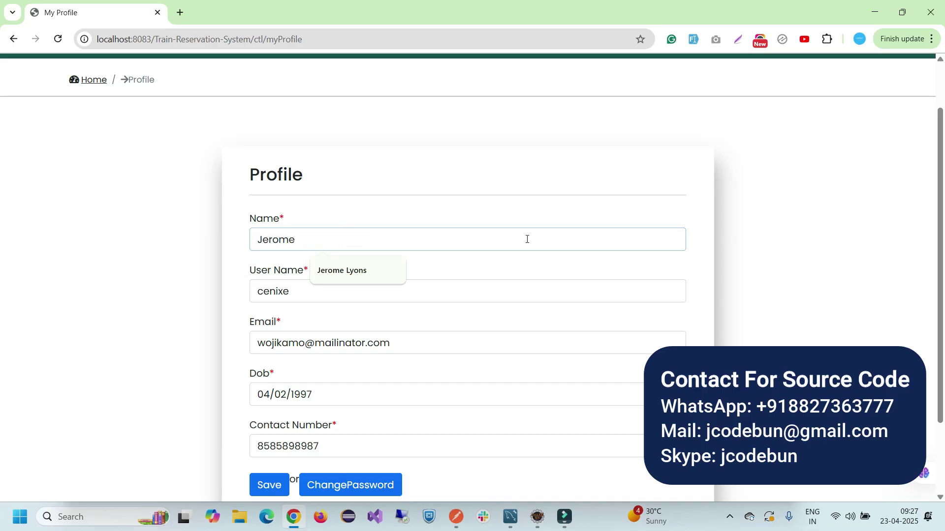
text(Patel)
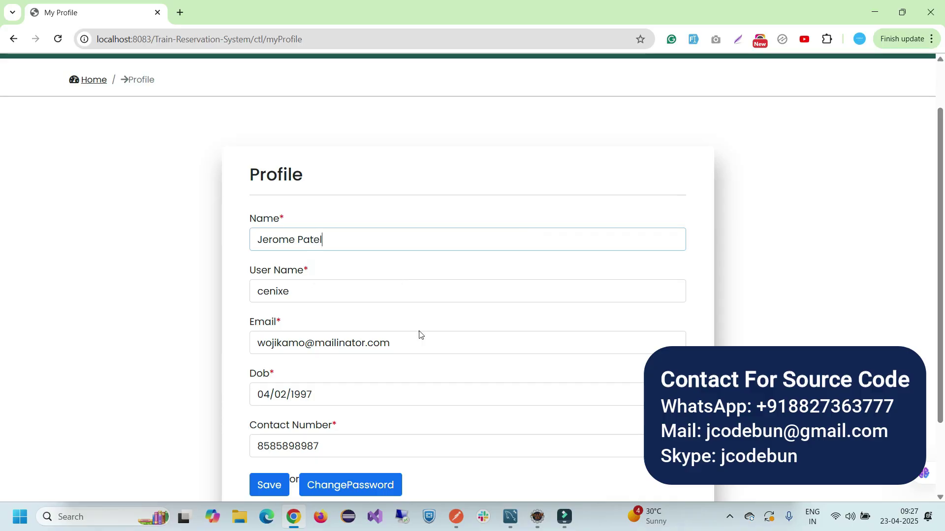
scroll(256, 482, down, 1)
click(270, 426)
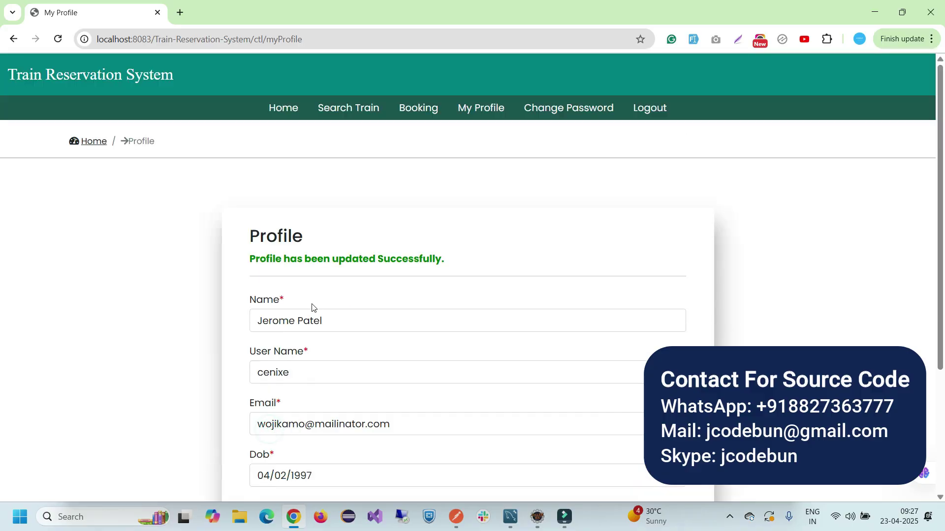
Confirm the saved surname Patel on the reloaded profile, then go to Change Password
triple_click(326, 321)
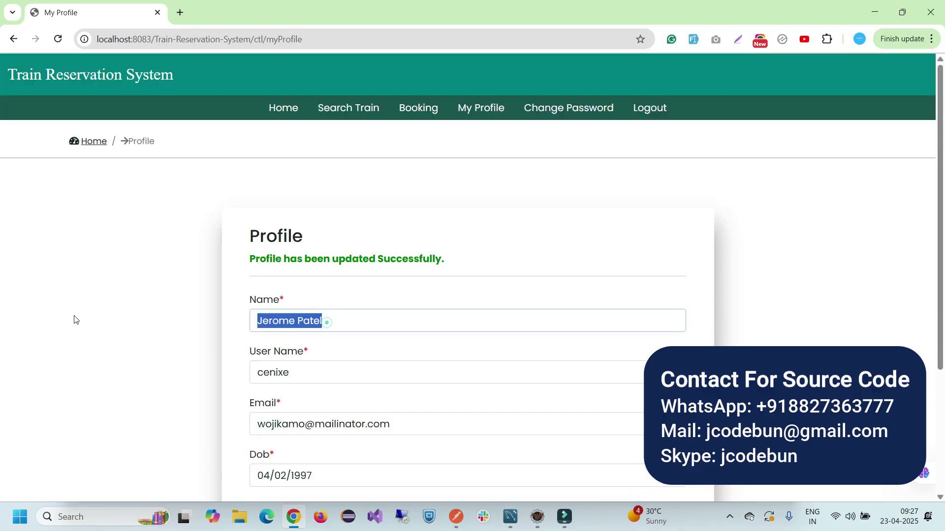
click(470, 109)
scroll(336, 281, down, 3)
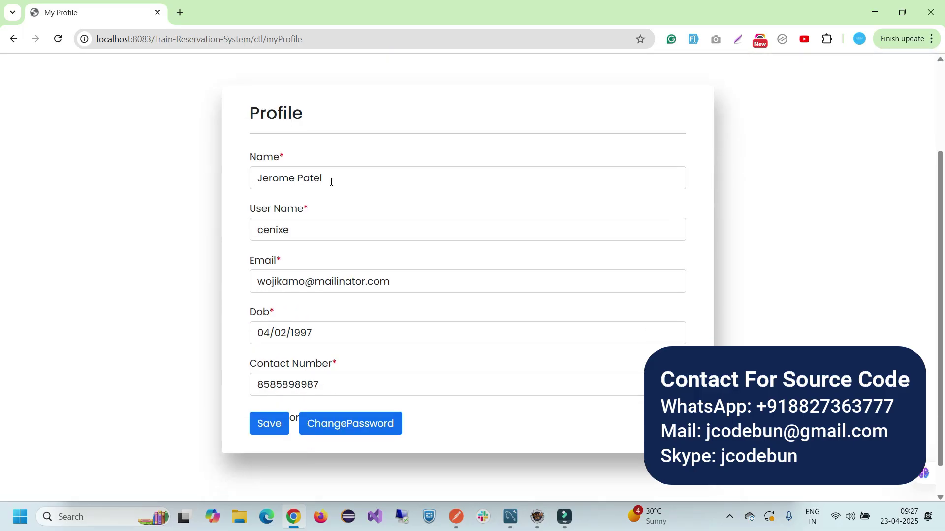
drag(332, 182, 310, 180)
scroll(339, 332, up, 3)
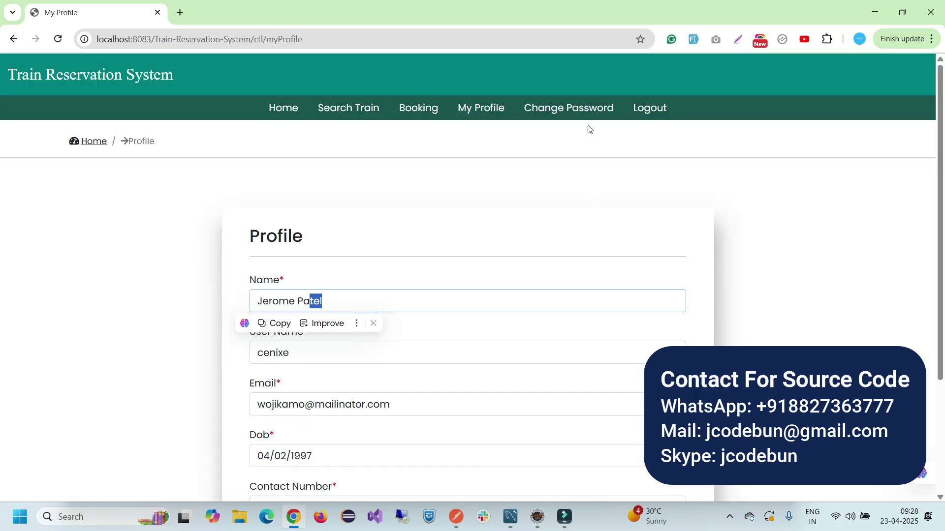
click(580, 110)
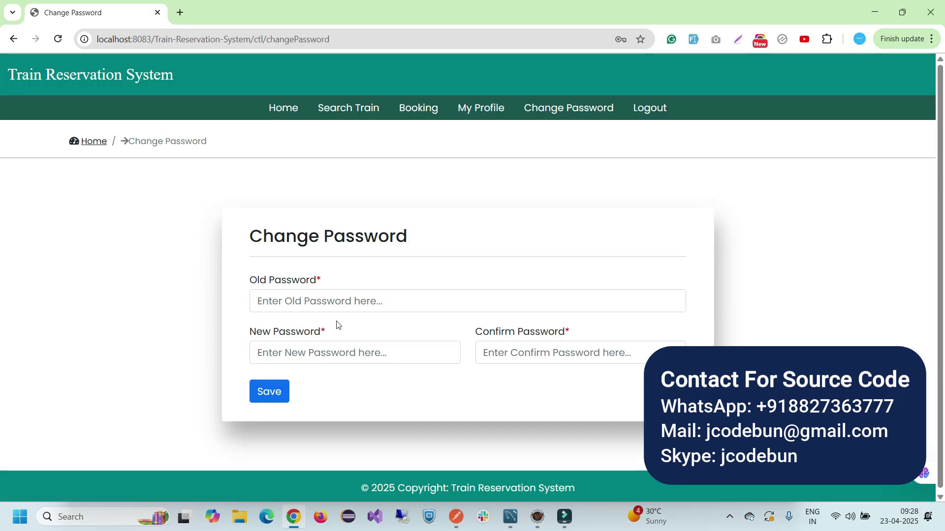
Copy the stored password from MySQL Workbench's user table into the Old Password field
click(358, 302)
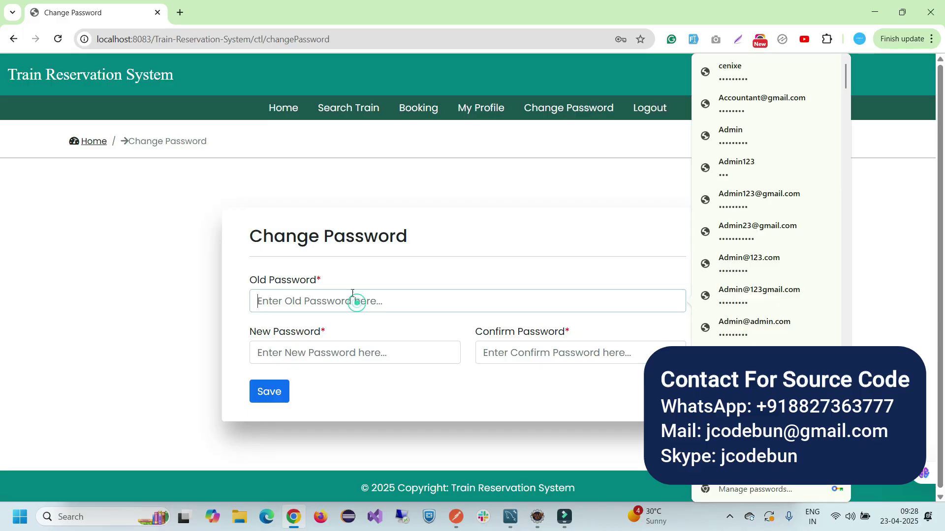
click(446, 219)
click(511, 519)
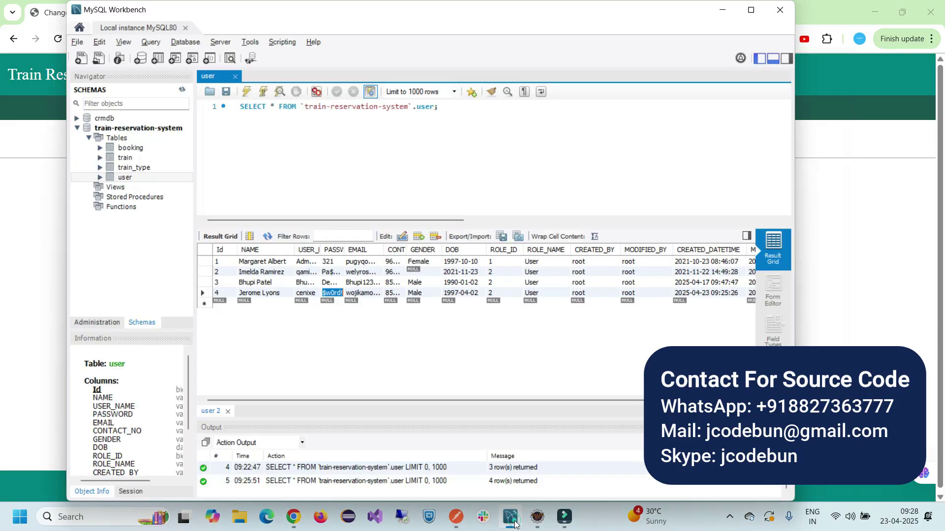
click(335, 293)
double_click(335, 294)
key(alt+Tab)
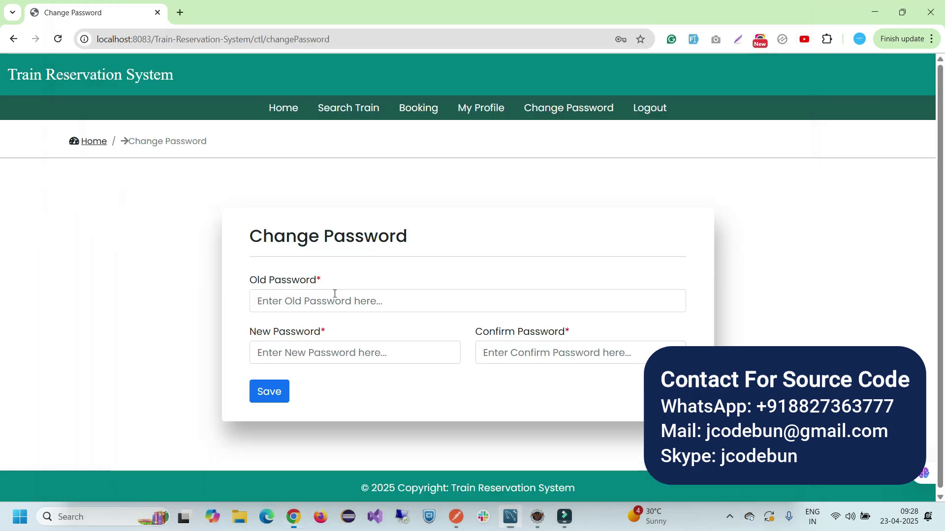
click(333, 297)
key(ctrl+v)
Enter a new password and a confirmation password, then submit the change
click(306, 356)
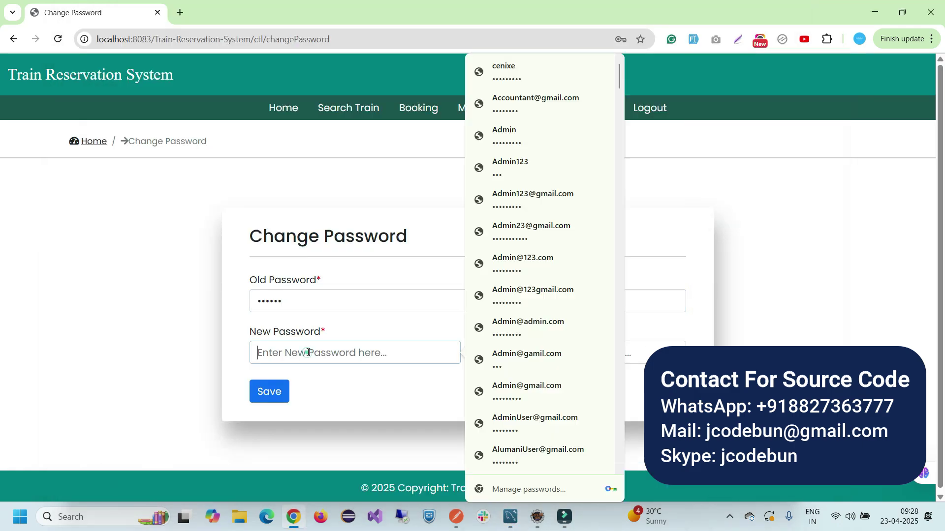
text(123456)
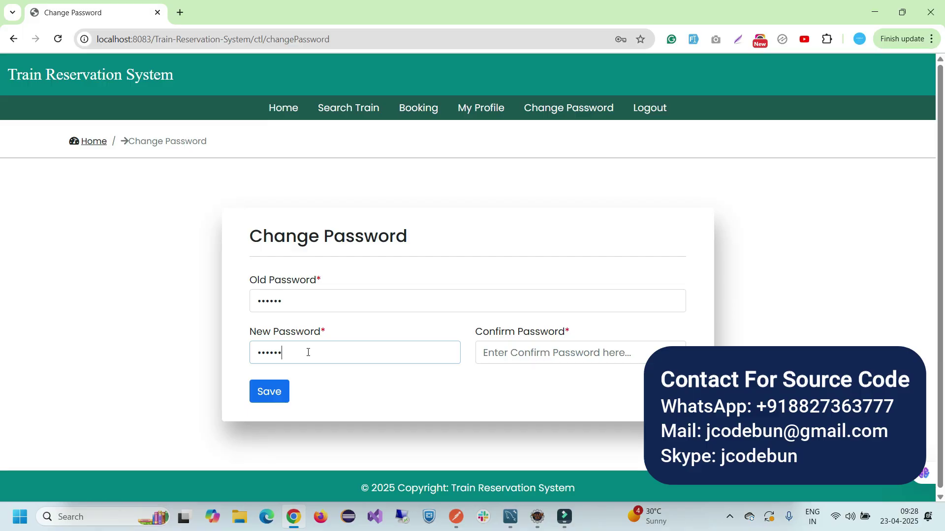
click(532, 360)
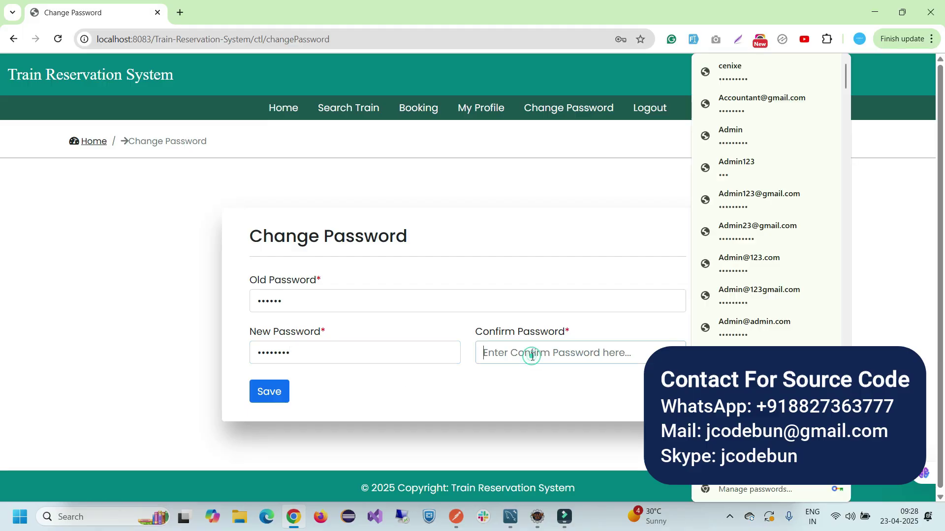
text(1234)
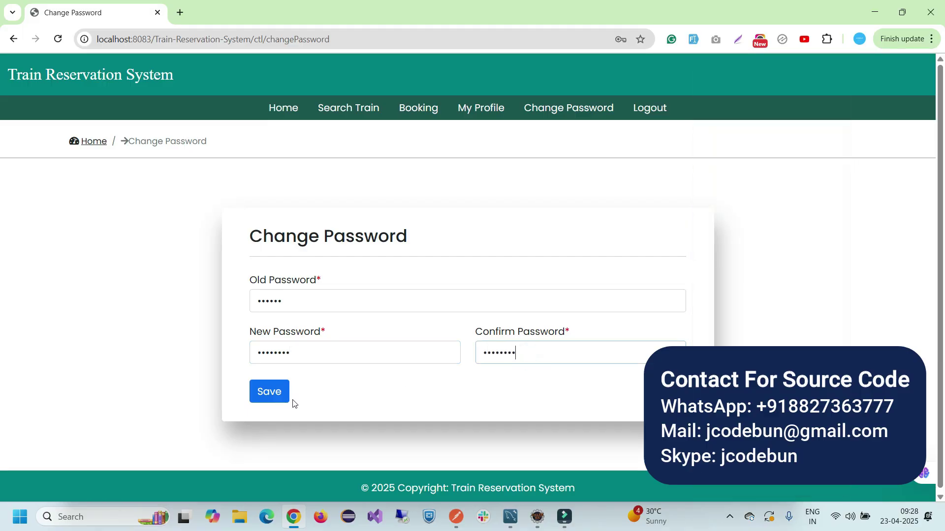
click(253, 401)
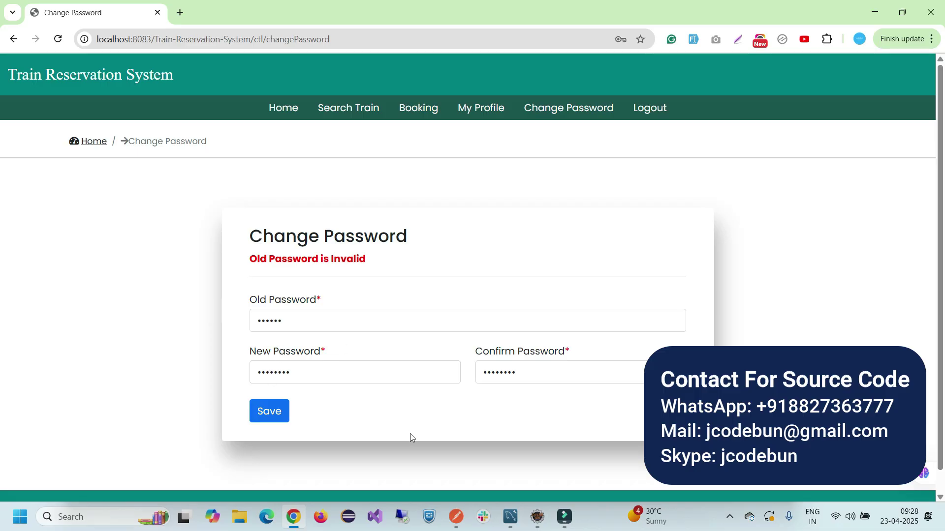
Widen the Workbench PASSWORD column and paste the full stored value as Old Password
click(510, 517)
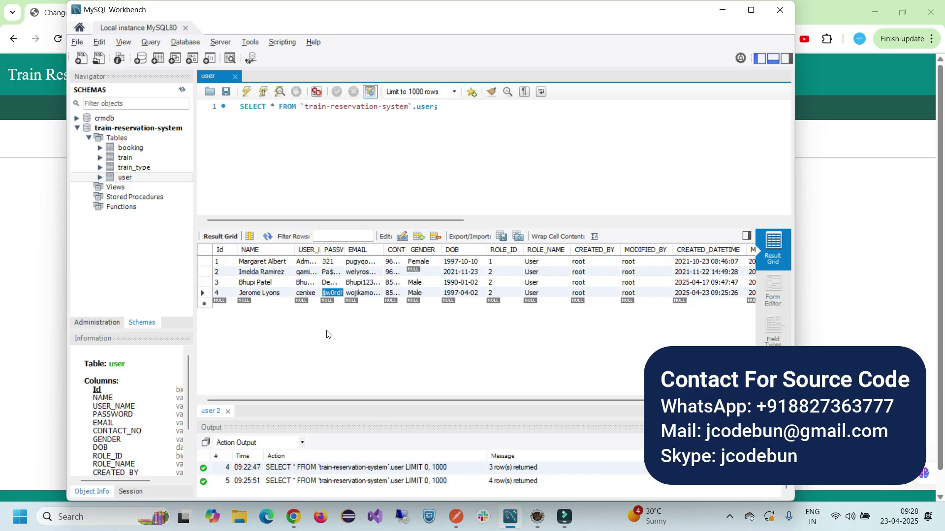
drag(345, 249, 357, 250)
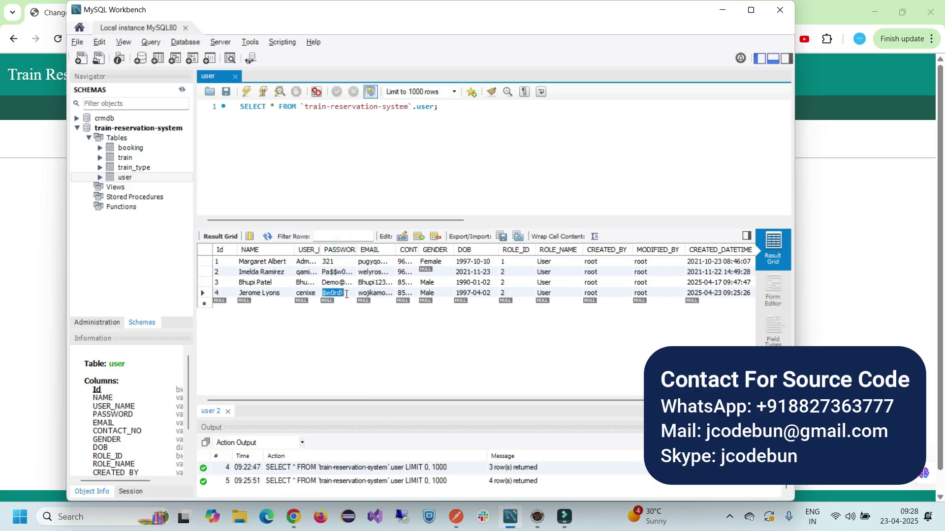
drag(348, 295, 308, 298)
key(alt+Tab)
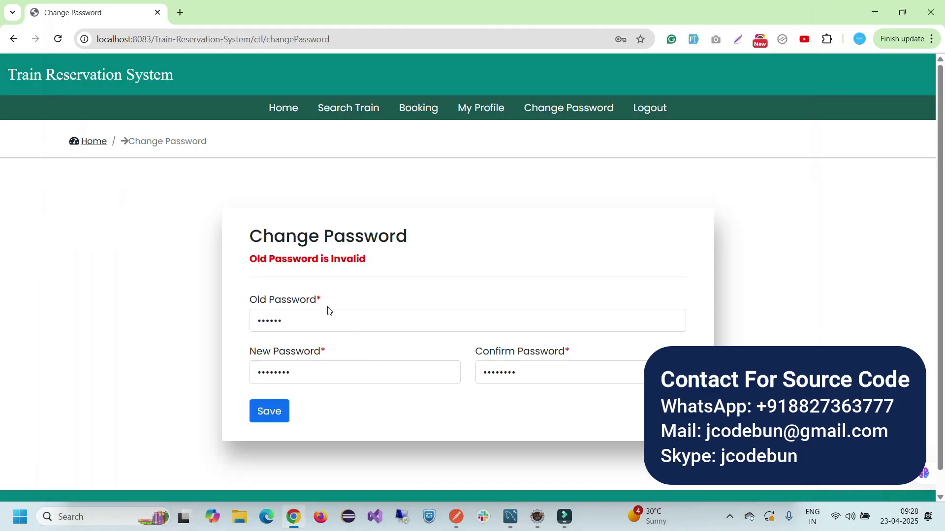
double_click(289, 323)
key(ctrl+v)
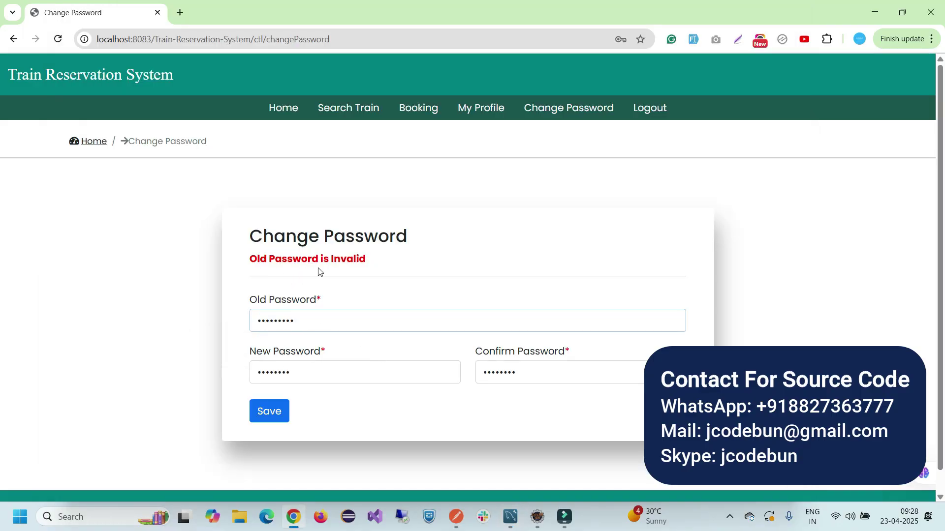
Save the new password, check the success message, and log out
click(273, 414)
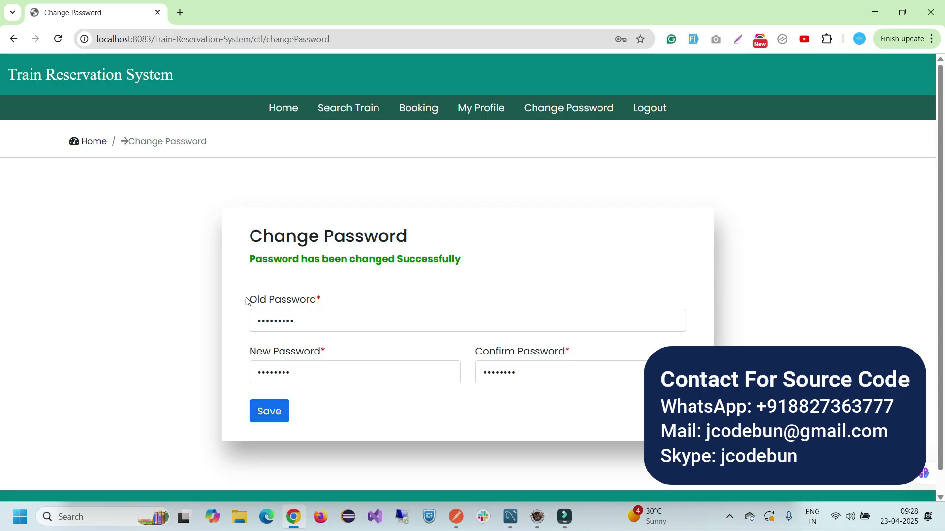
drag(250, 259, 439, 260)
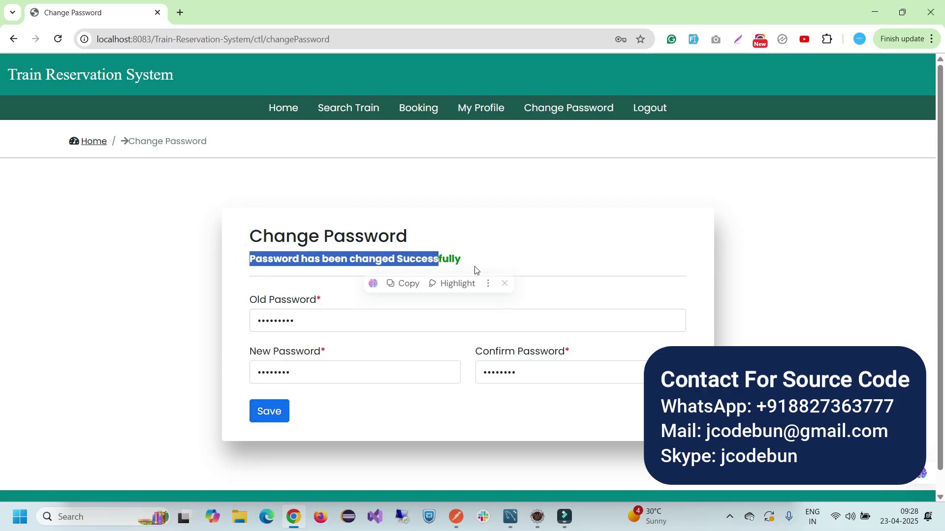
click(646, 112)
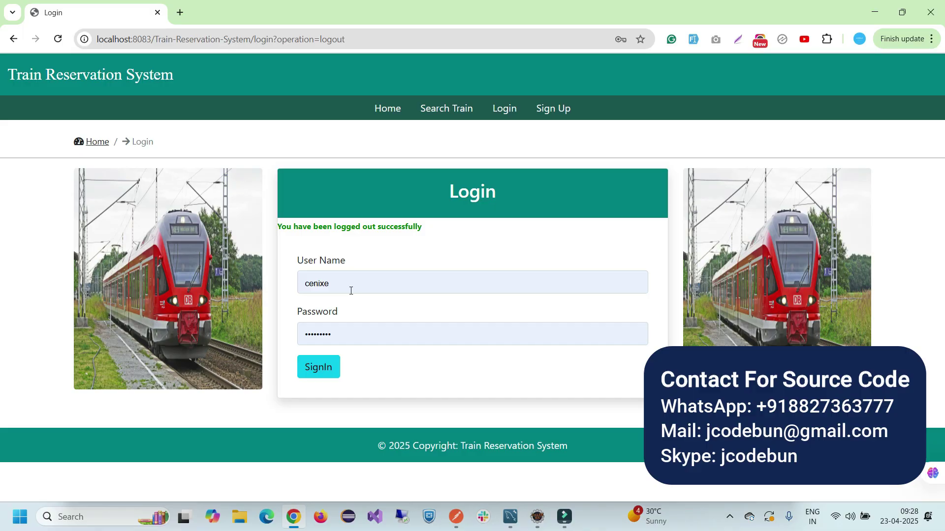
Reload the login page and copy the admin username from the Workbench user table into it
click(507, 110)
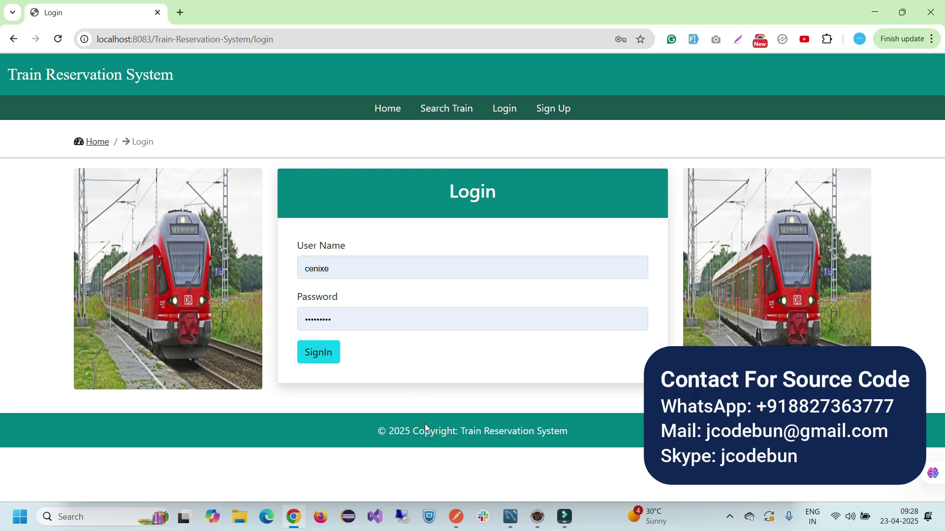
click(510, 517)
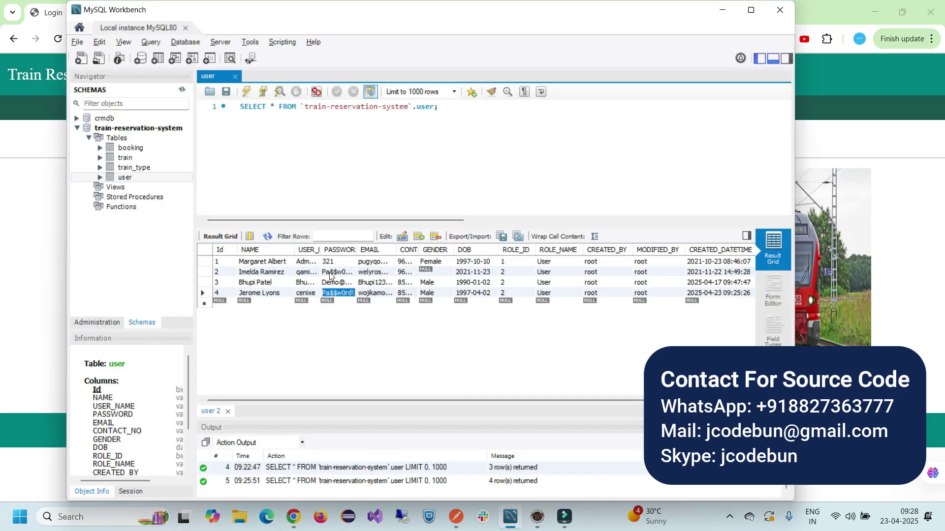
double_click(307, 263)
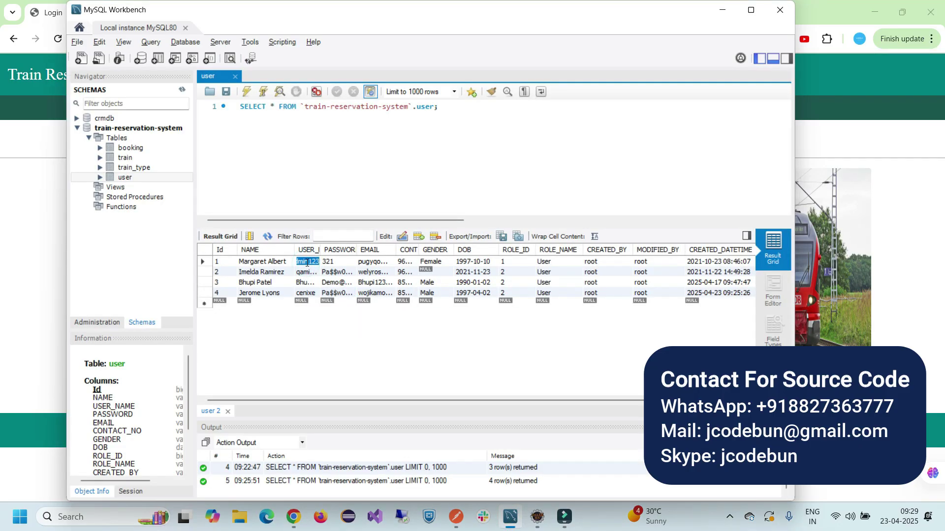
key(ctrl+c)
key(alt+Tab)
double_click(335, 268)
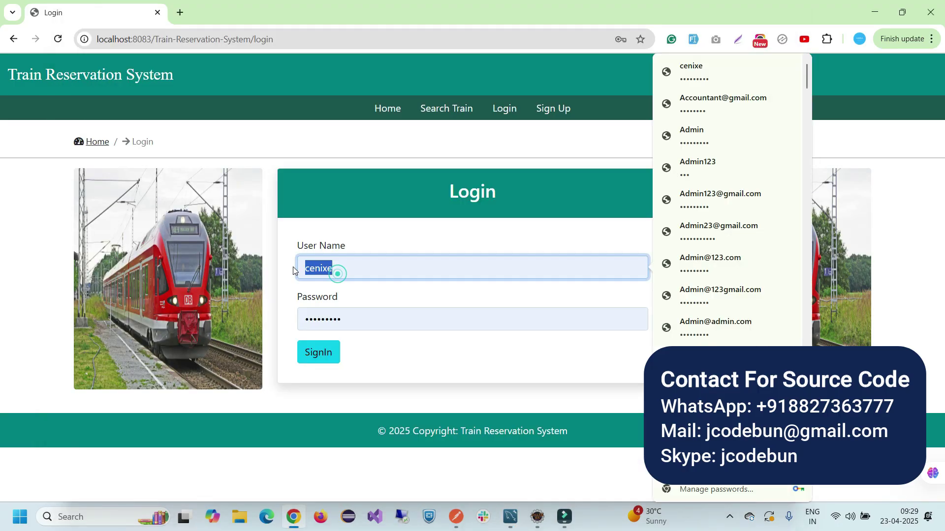
key(ctrl+v)
Paste the admin password into the login form and sign in
key(alt+Tab)
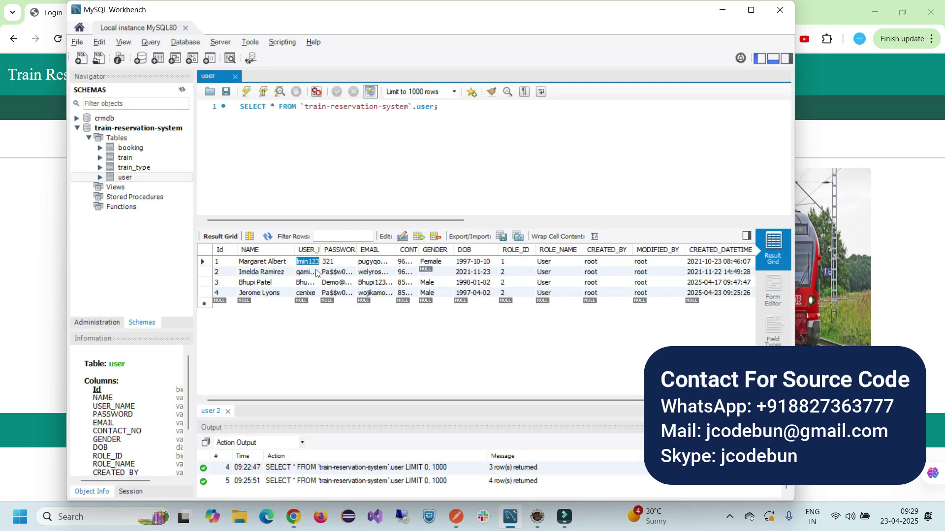
double_click(328, 262)
key(alt+Tab)
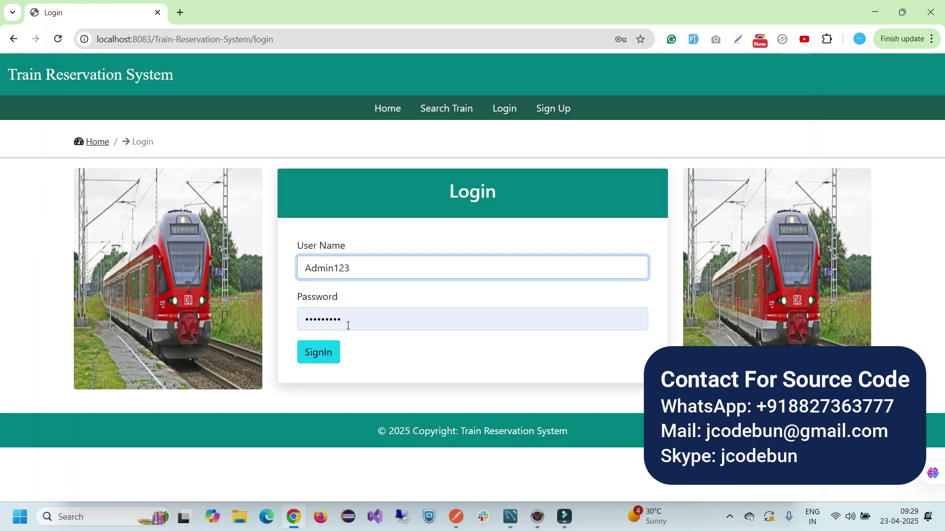
double_click(348, 323)
key(ctrl+v)
click(320, 358)
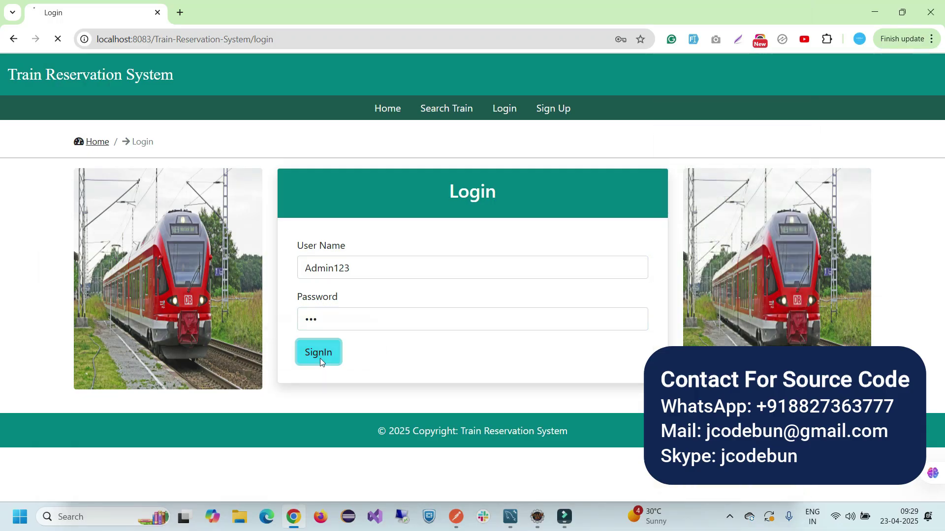
From the admin's Train menu in the navigation bar, choose Add Train
click(349, 114)
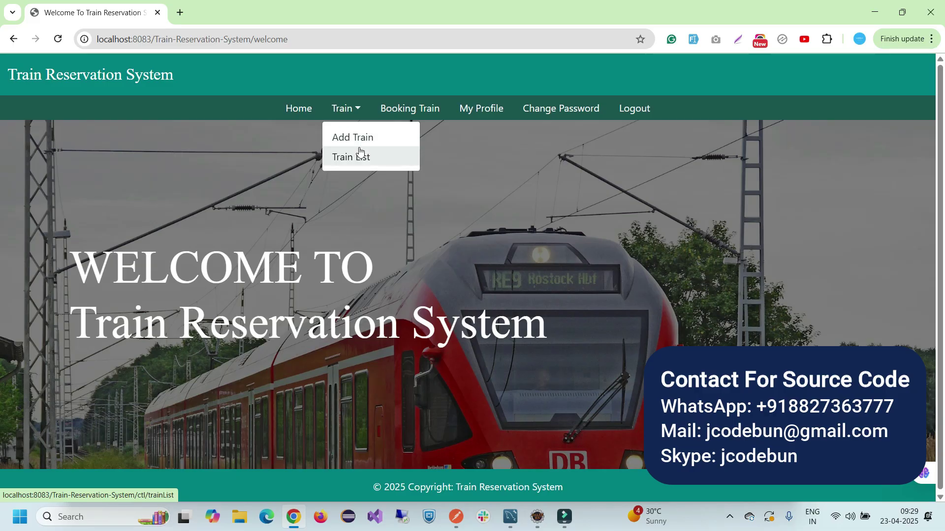
click(252, 153)
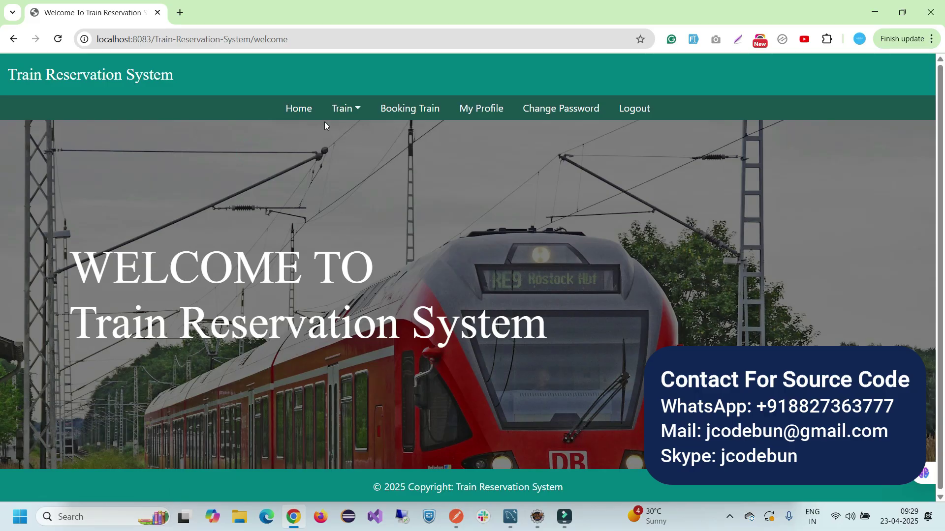
click(359, 112)
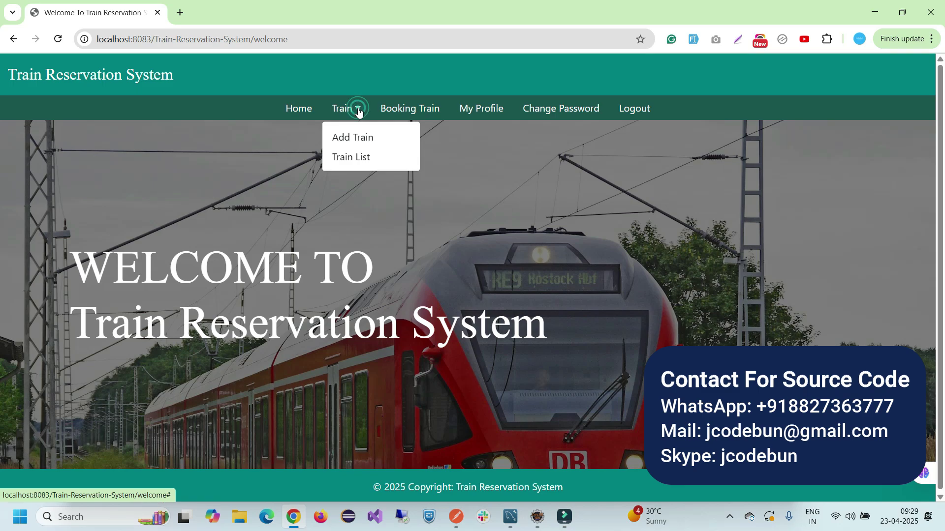
click(358, 148)
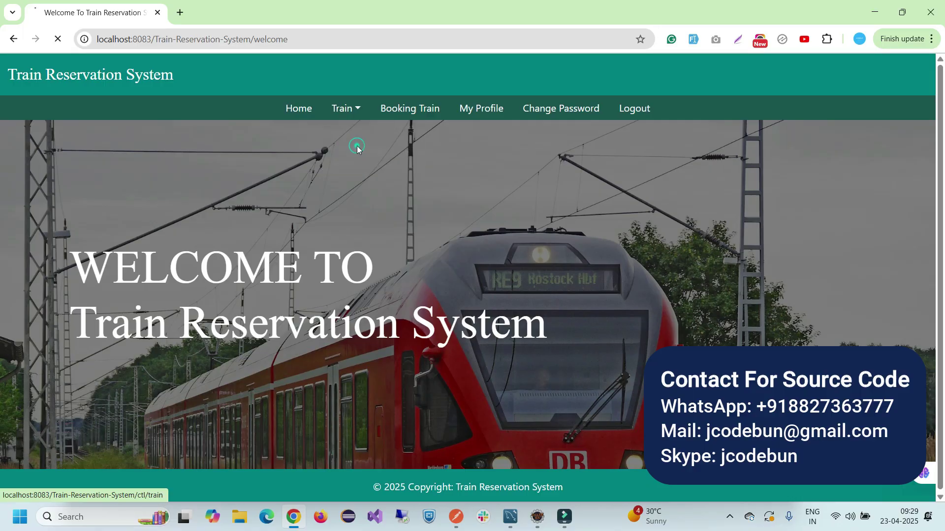
Auto-fill the Add Train form with sample values and correct the Name to 'Ariel Train'
scroll(328, 299, down, 1)
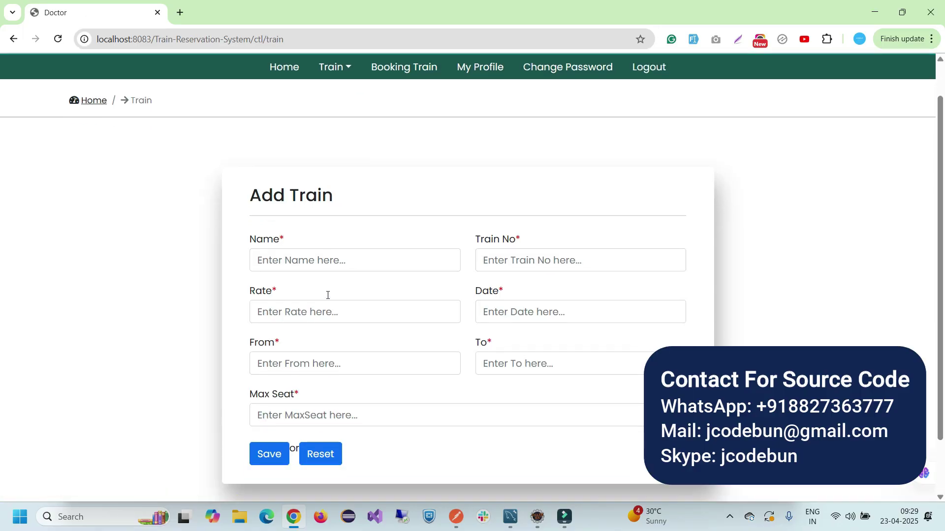
click(321, 240)
text(dfdsf)
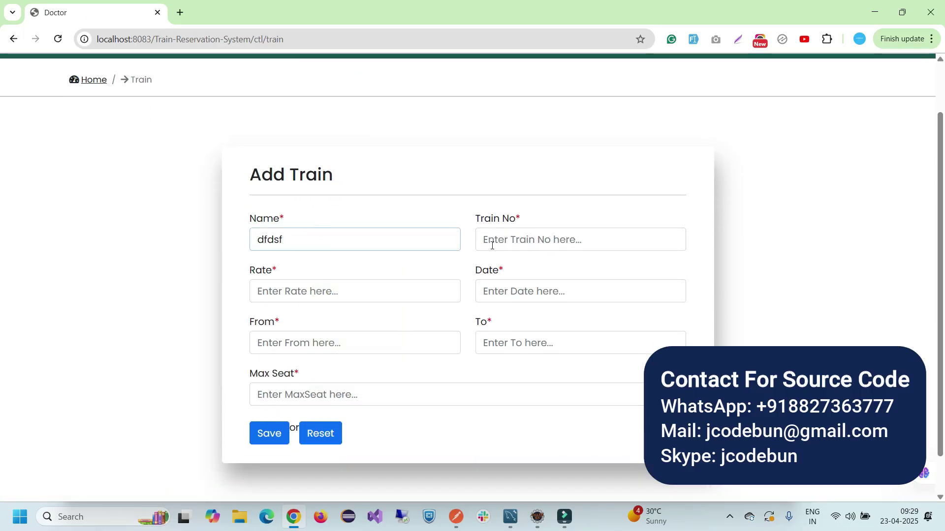
click(693, 39)
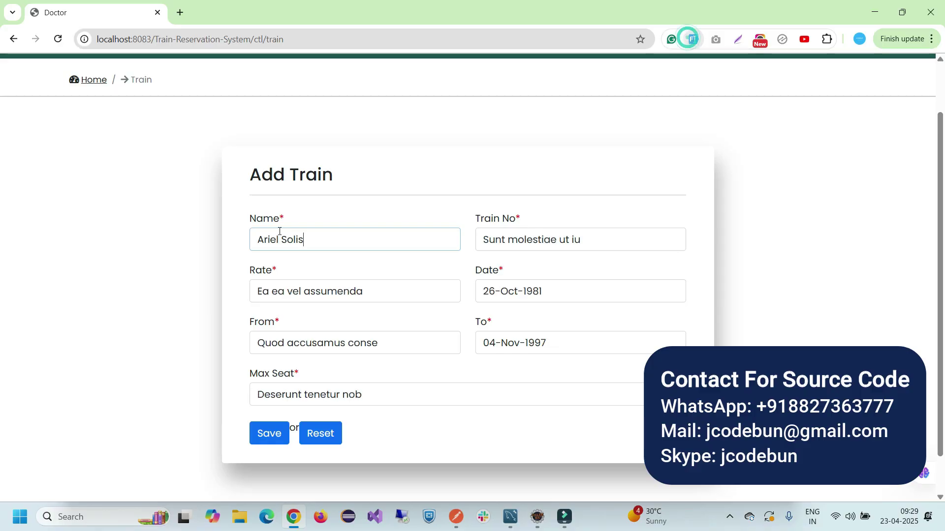
double_click(317, 241)
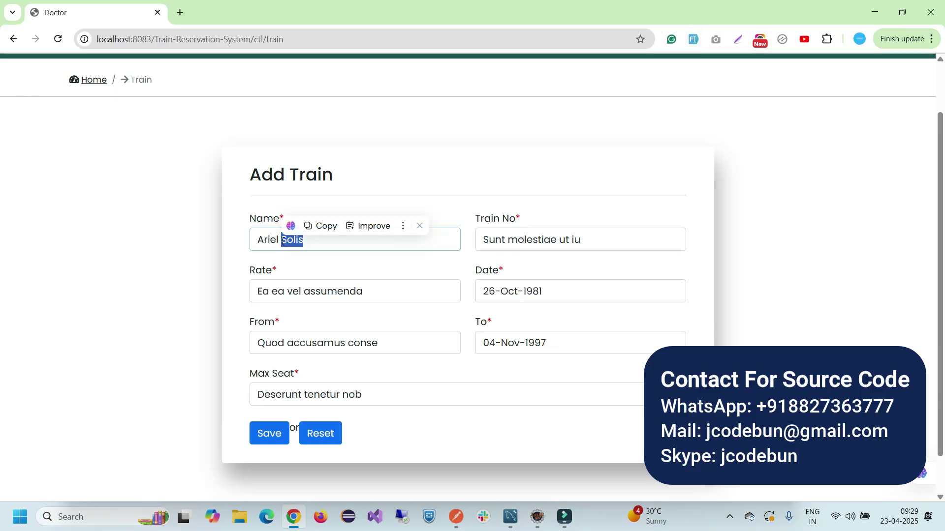
key(BackSpace)
text(Train)
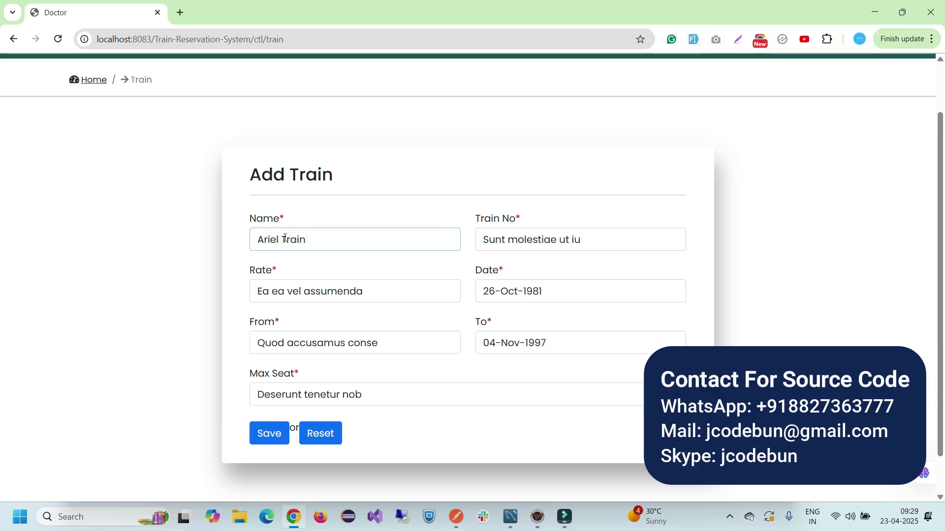
Set train number 1258985, rate 600 and date 04/23/2025
triple_click(577, 239)
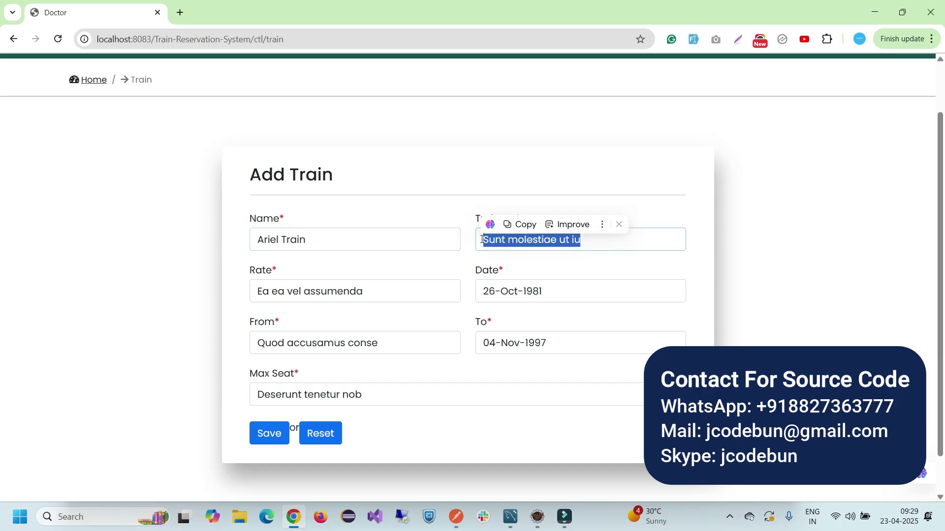
key(BackSpace)
text(1258985)
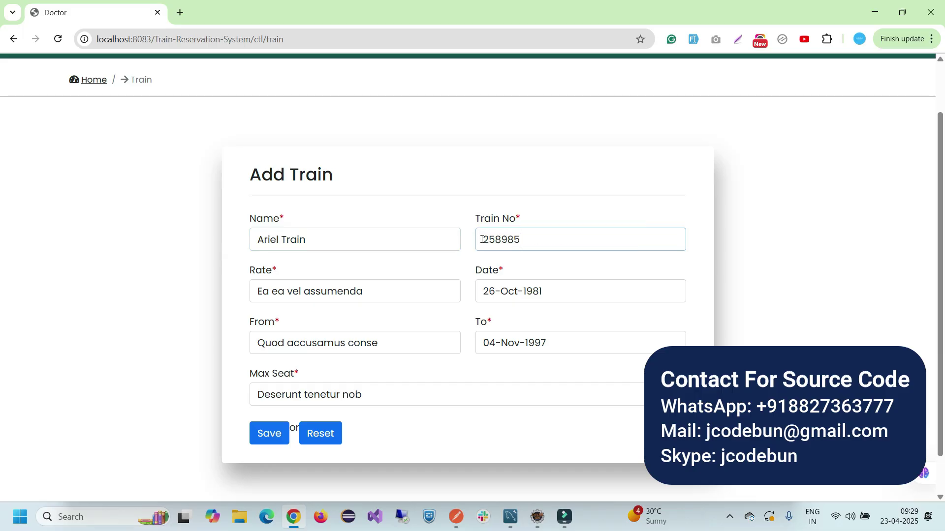
triple_click(375, 297)
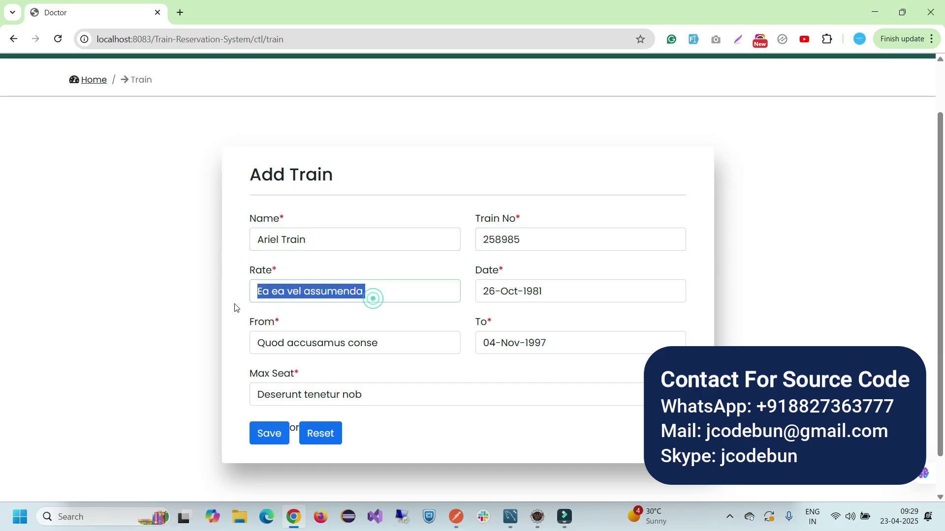
key(BackSpace)
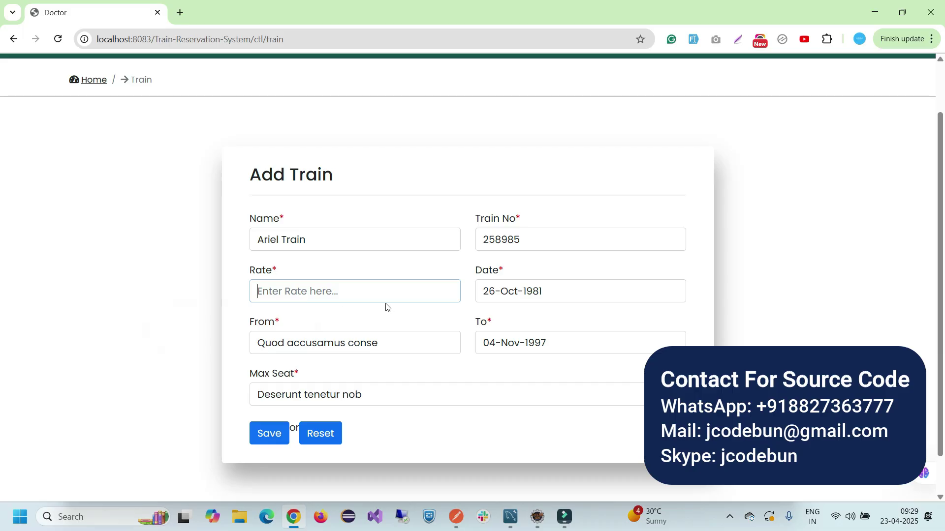
text(600)
triple_click(554, 289)
key(BackSpace)
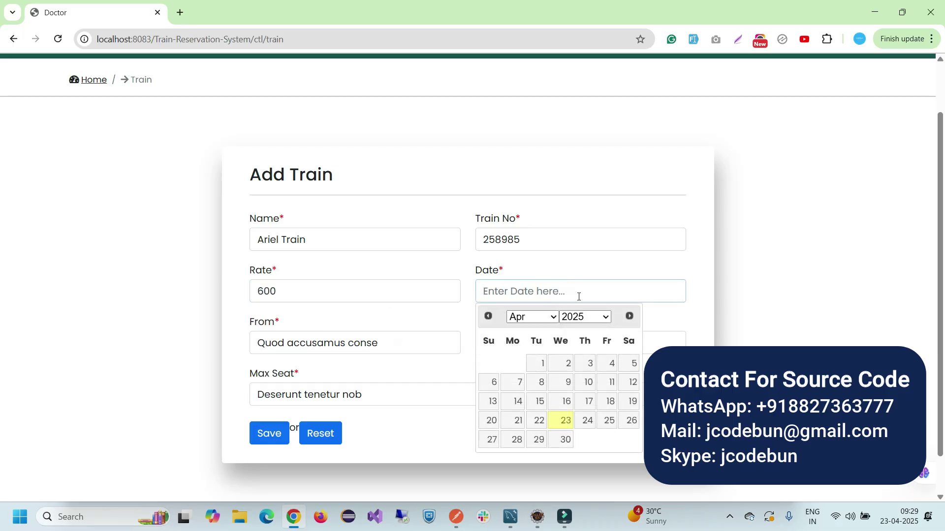
click(561, 421)
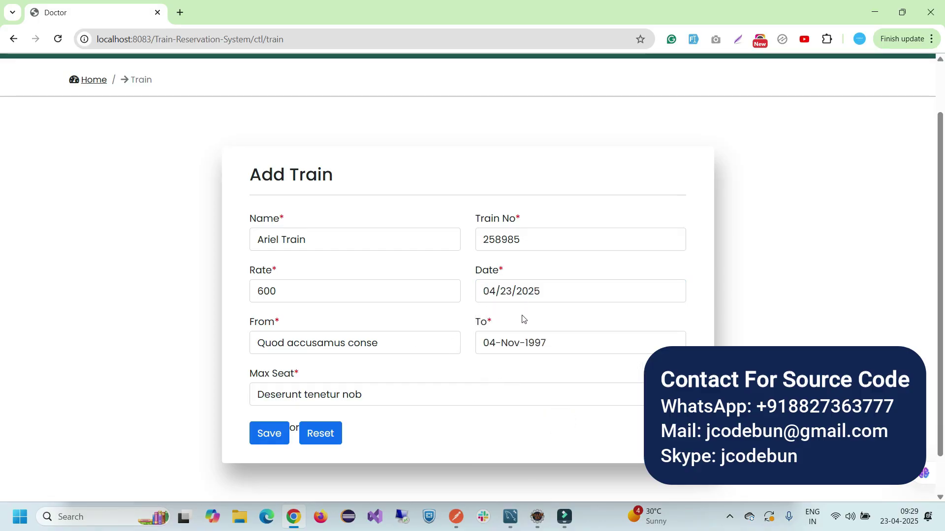
Set the route from Mumbai to Pune and select the leftover Max Seat text
drag(388, 343, 284, 345)
key(BackSpace)
key(BackSpace)
key(BackSpace)
key(BackSpace)
key(BackSpace)
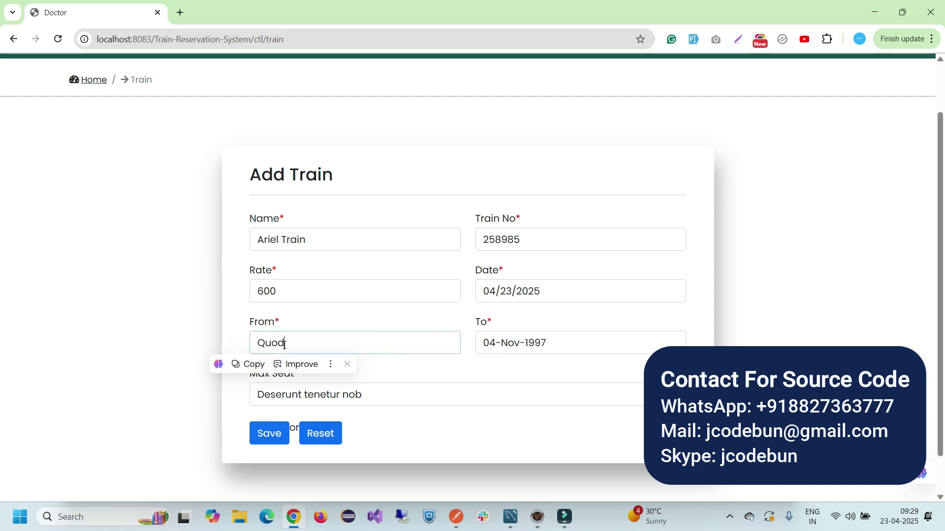
text(Mumbai)
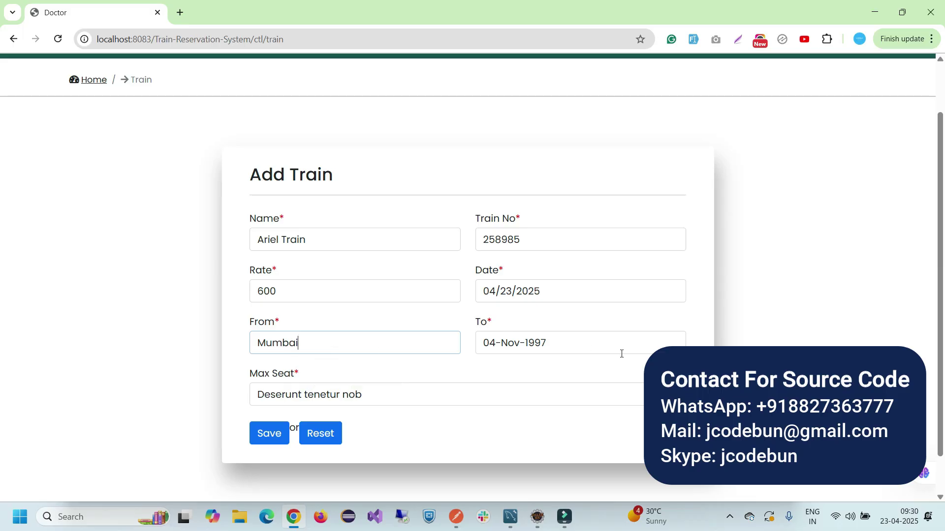
drag(622, 354, 481, 343)
key(BackSpace)
text(P)
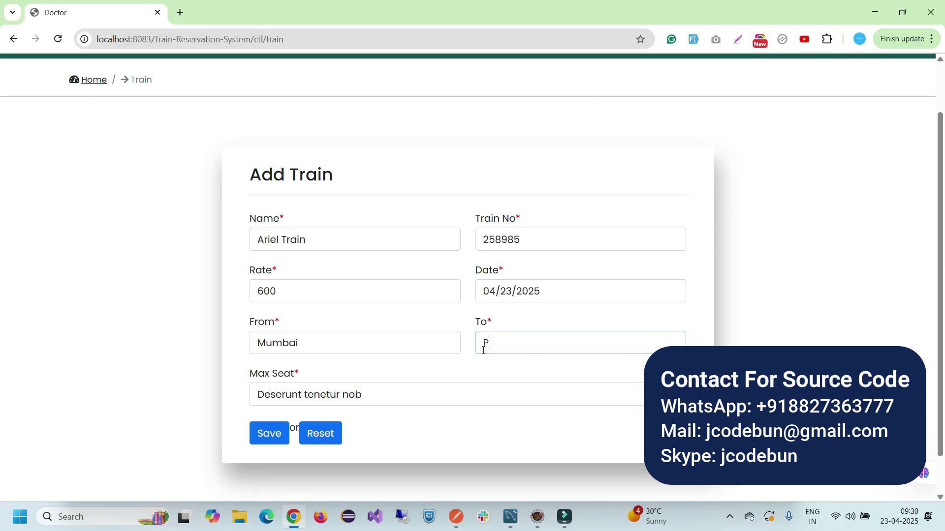
text(iune)
text(une)
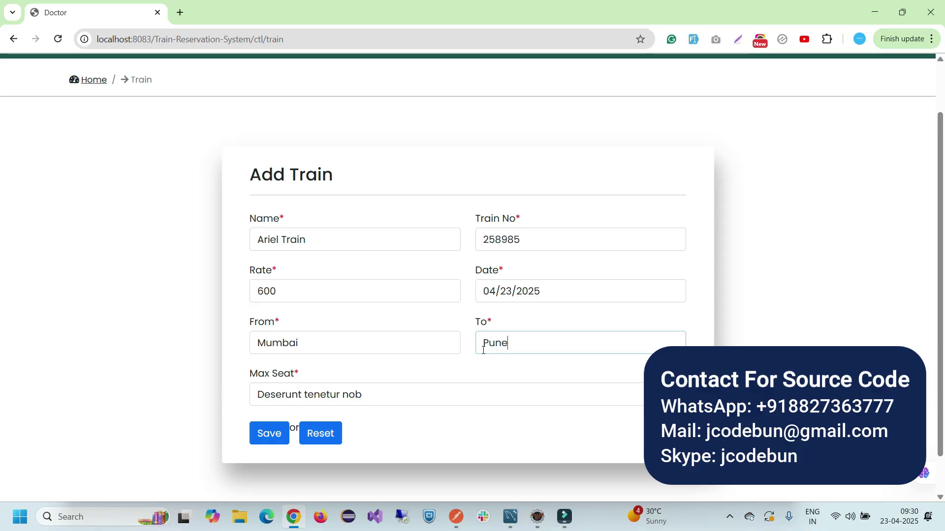
drag(406, 391, 174, 398)
Enter 56 as Max Seat and save the Ariel Train record
text(56)
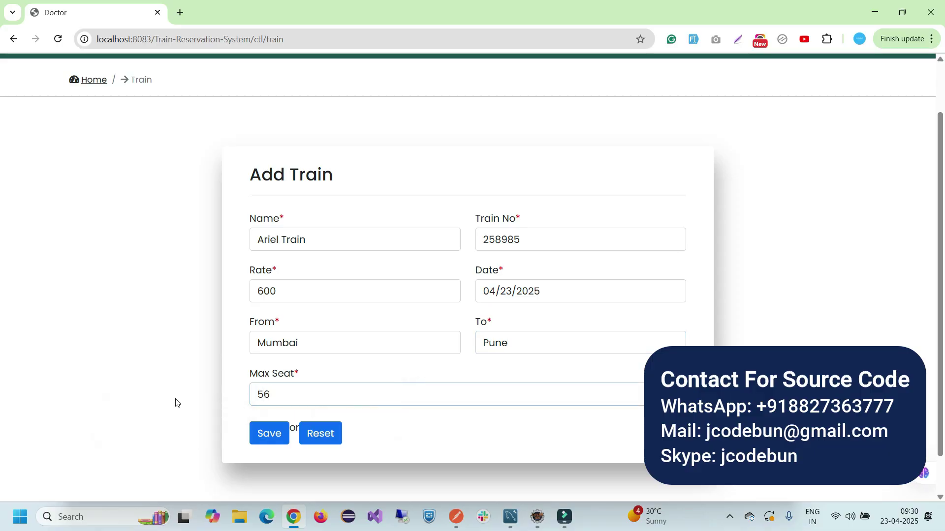
click(263, 435)
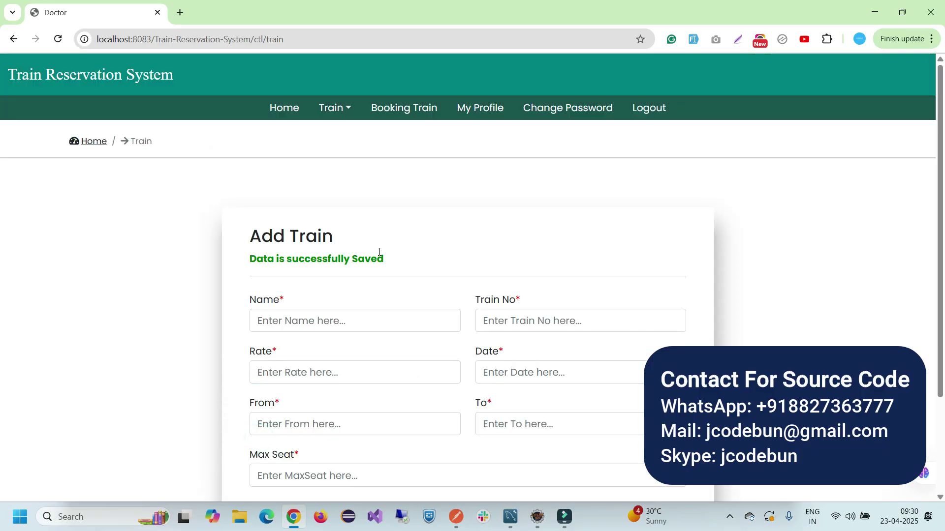
triple_click(398, 264)
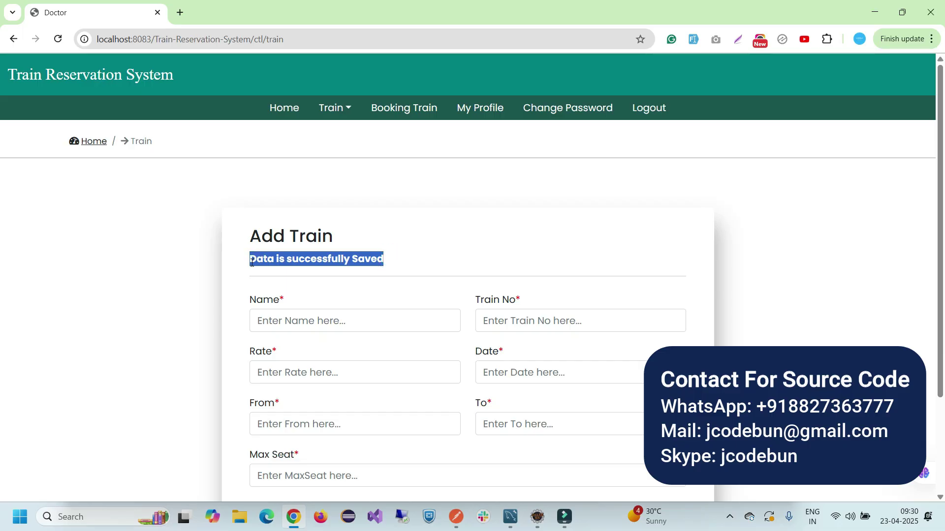
Find Ariel Train in the Train List by searching its name, then reset the search
click(346, 112)
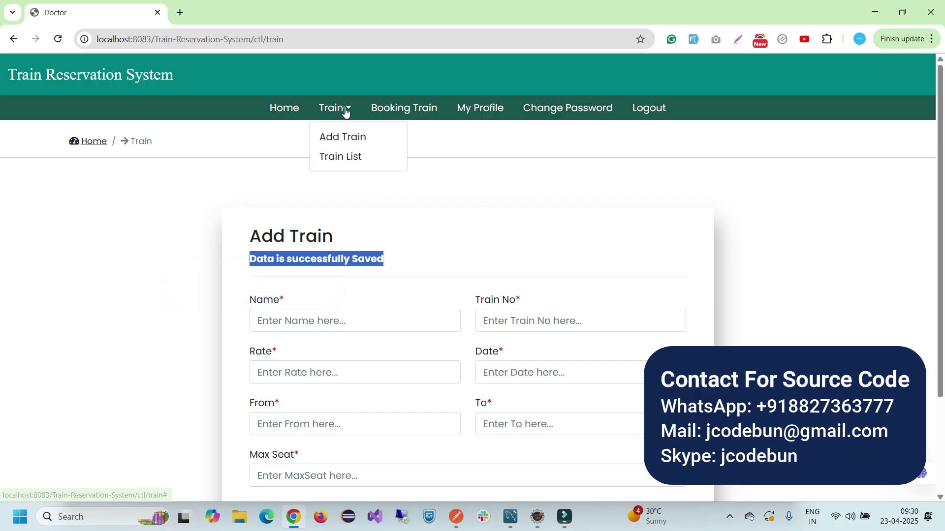
click(347, 152)
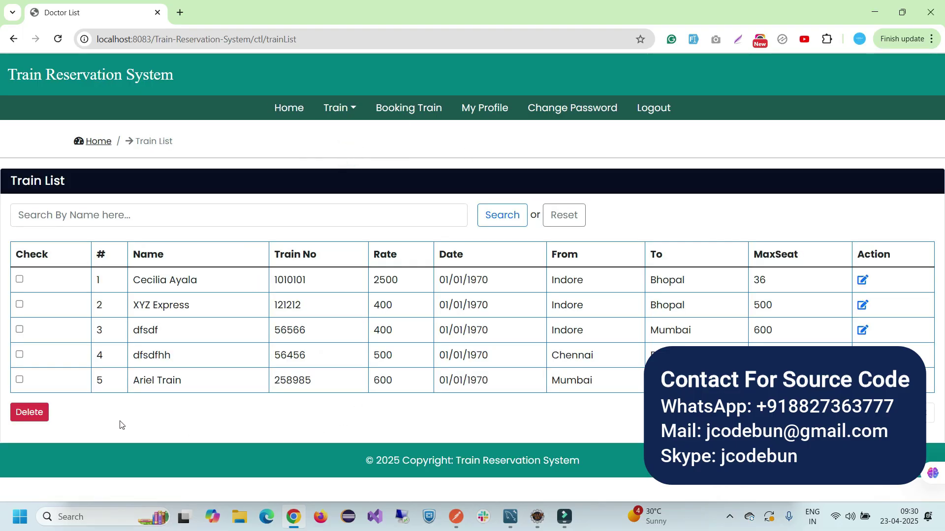
drag(122, 382, 597, 383)
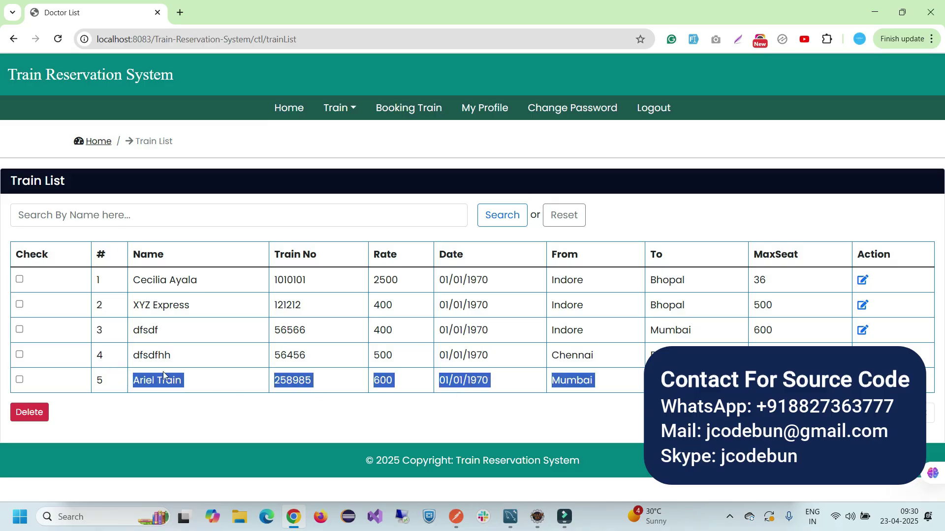
click(185, 381)
triple_click(186, 380)
key(ctrl+c)
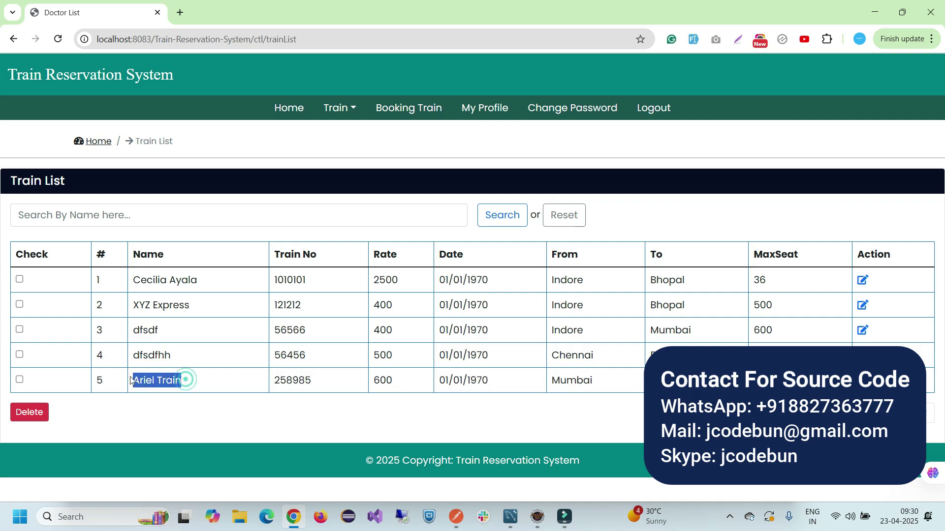
click(123, 215)
key(ctrl+v)
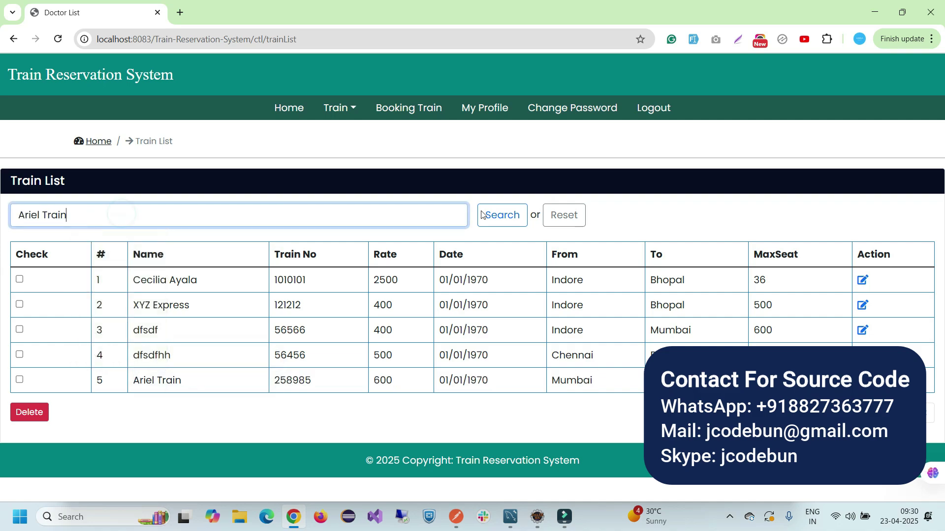
click(496, 214)
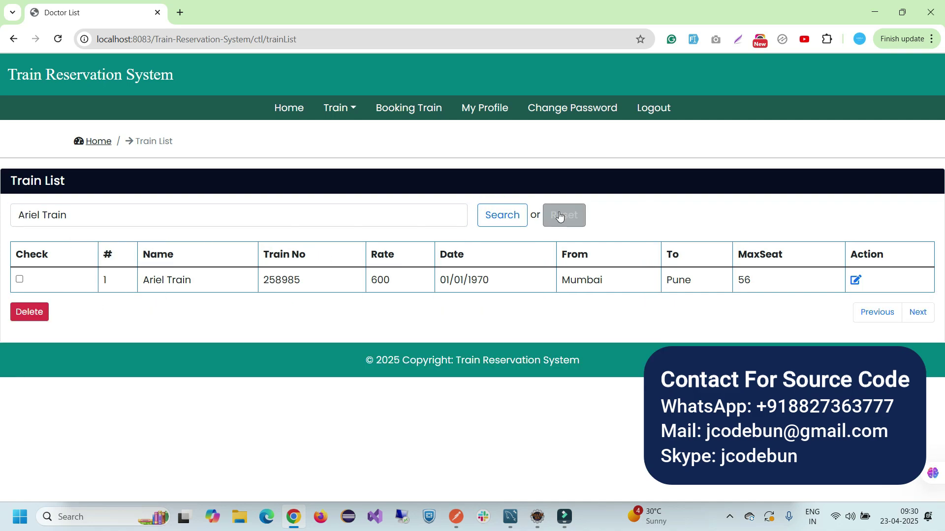
click(570, 219)
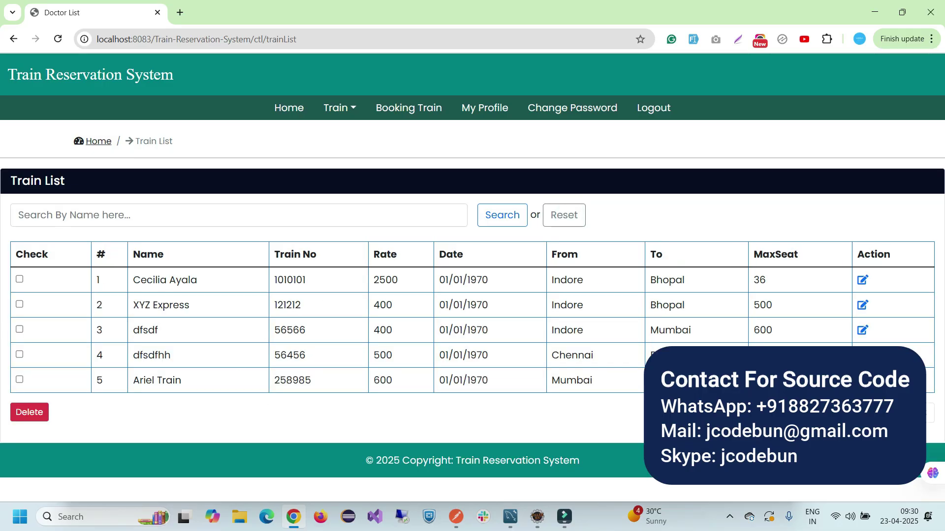
click(862, 379)
scroll(389, 318, down, 1)
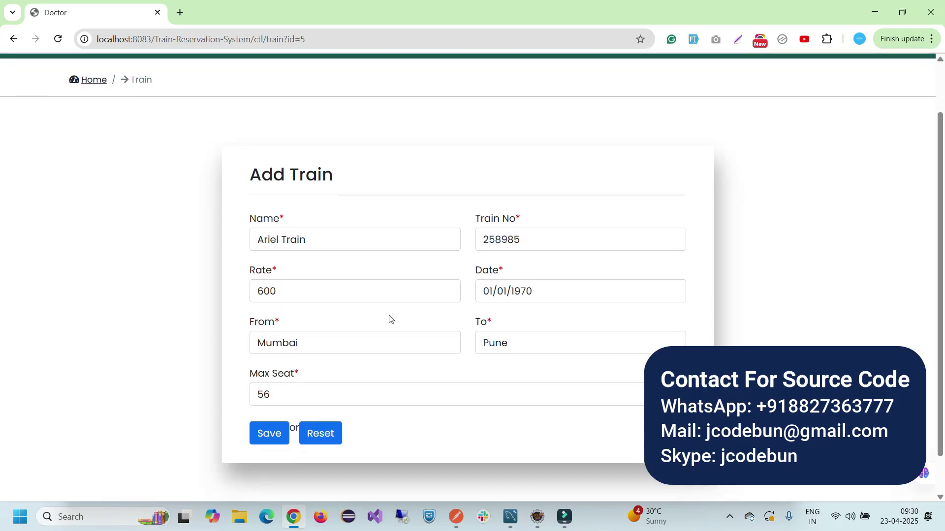
double_click(282, 286)
text(500)
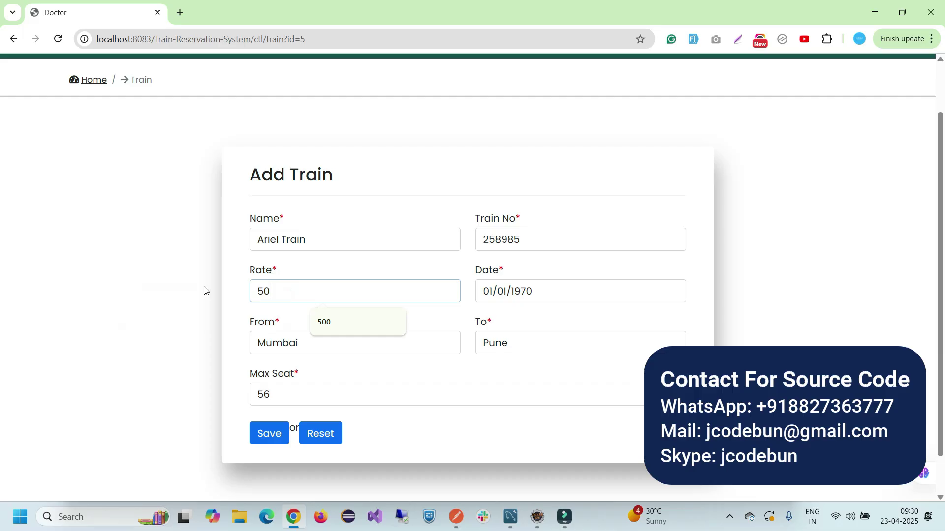
click(269, 433)
drag(407, 261, 363, 263)
click(363, 263)
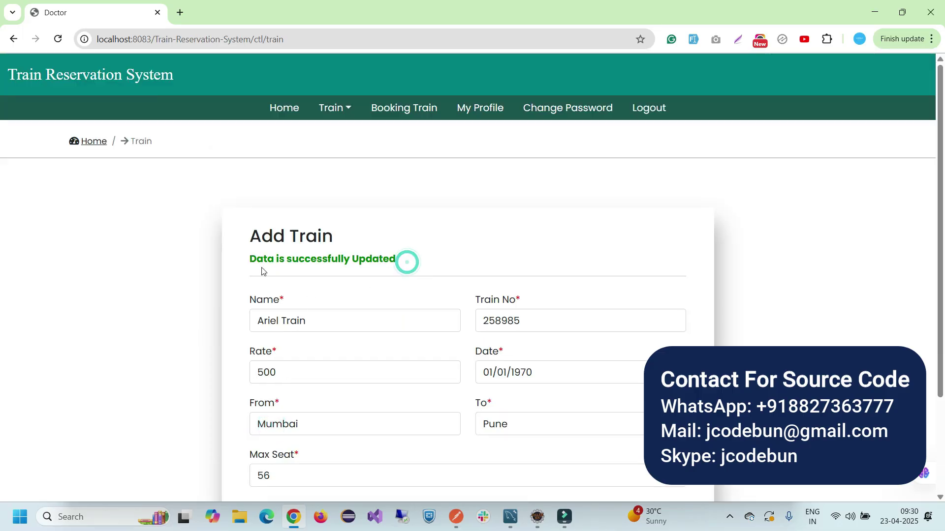
Delete Ariel Train from the Train List, leaving four trains
click(344, 109)
click(339, 157)
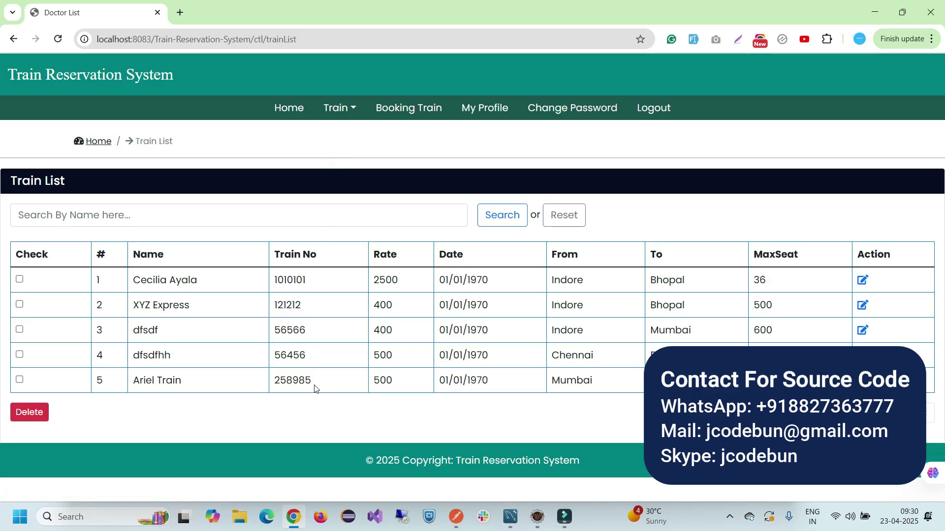
triple_click(151, 381)
double_click(381, 380)
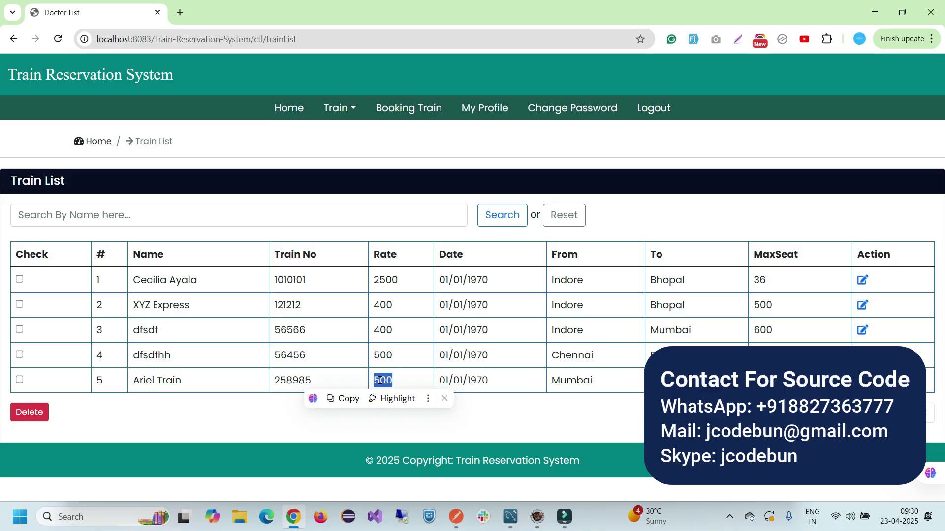
click(20, 379)
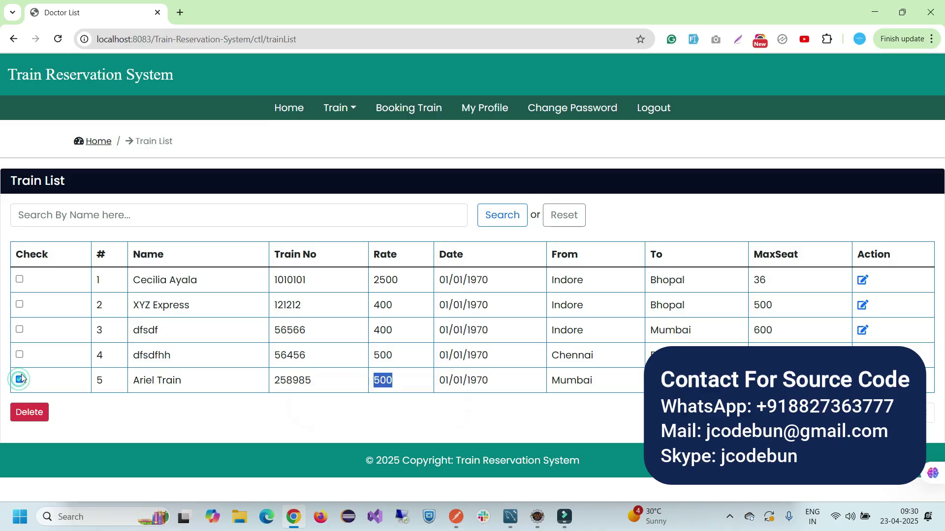
click(28, 414)
drag(136, 236, 6, 240)
click(344, 107)
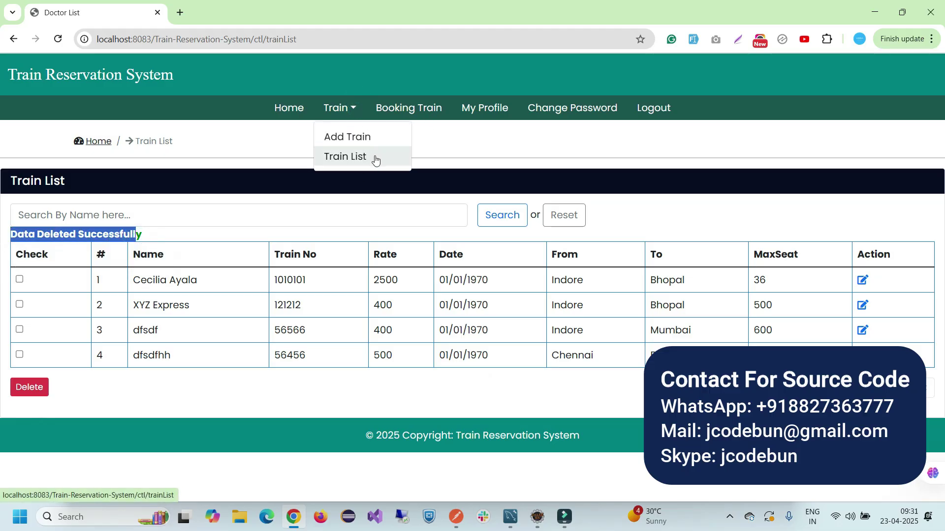
Review the third booking in the admin's Booking list
click(408, 109)
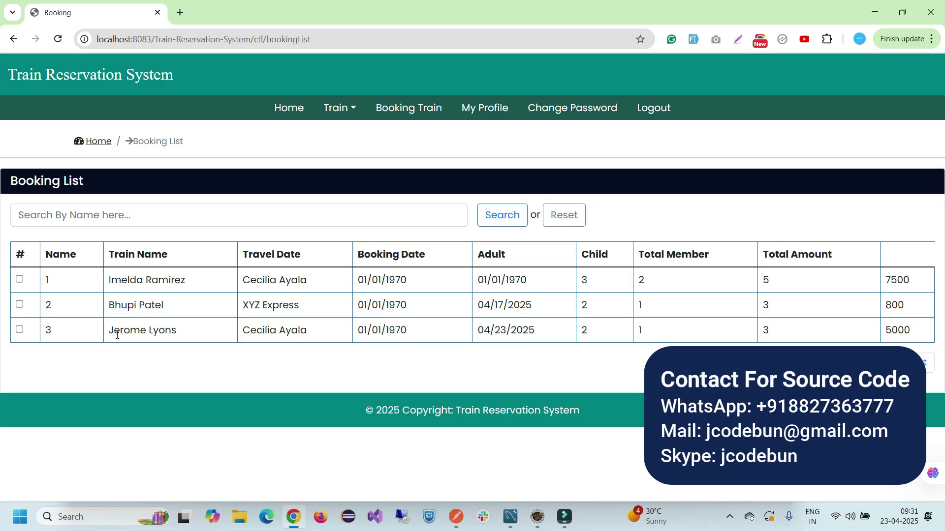
drag(117, 333, 886, 330)
drag(892, 330, 896, 331)
View the admin profile and Change Password page, log out, return home, and minimize Chrome
click(498, 108)
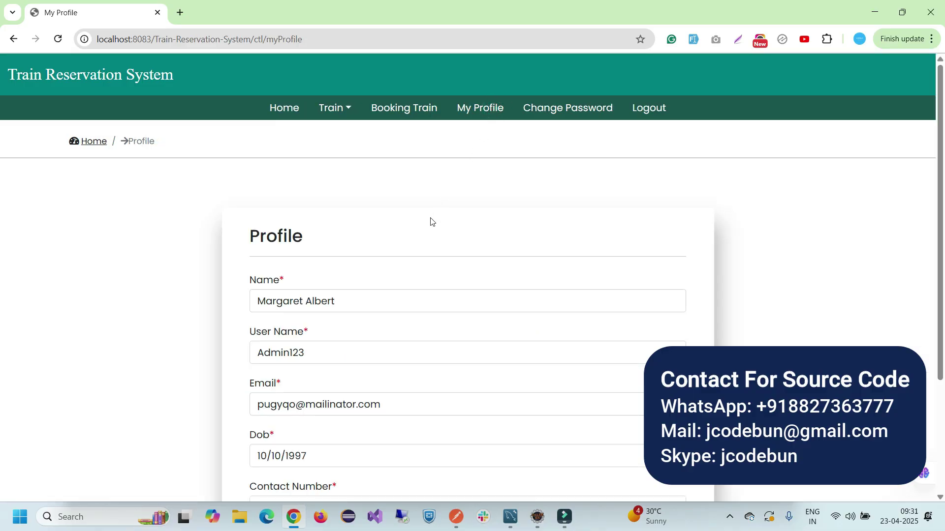
scroll(428, 225, down, 3)
scroll(428, 224, up, 3)
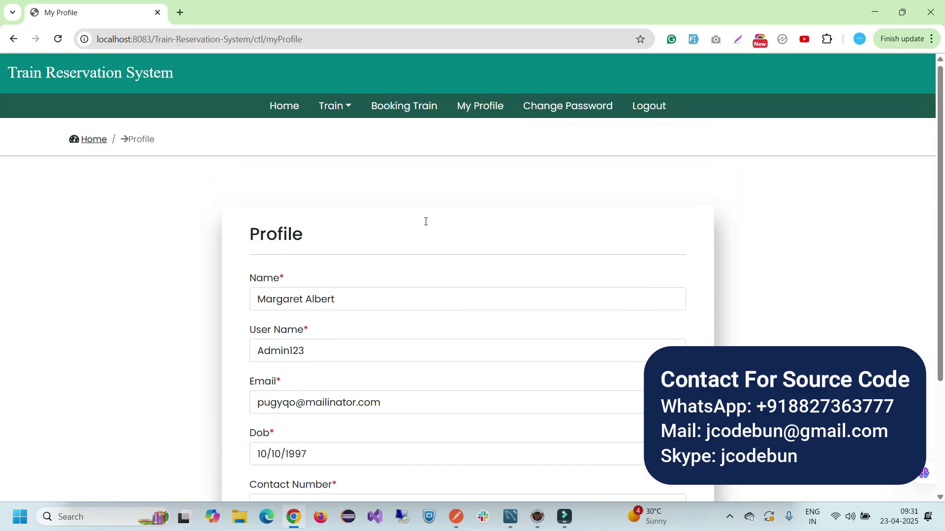
click(571, 108)
click(657, 111)
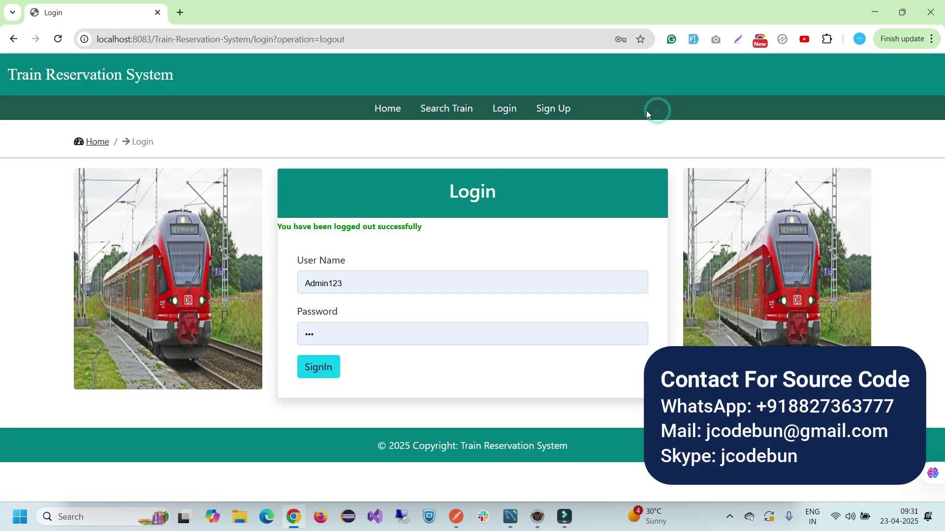
click(376, 116)
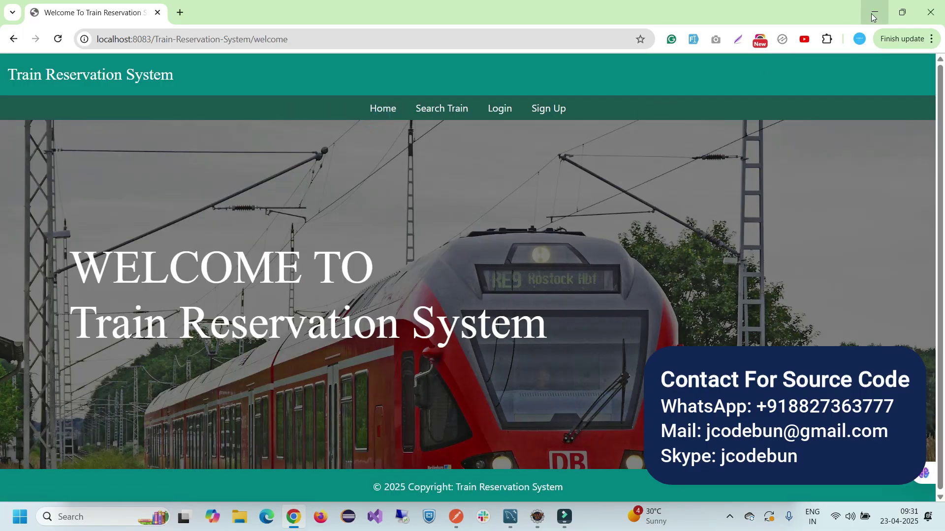
click(874, 12)
click(722, 10)
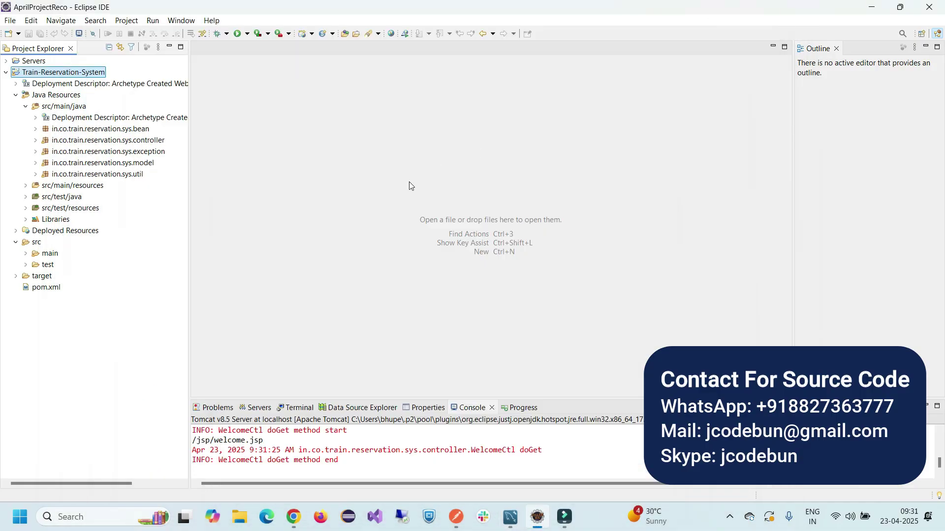